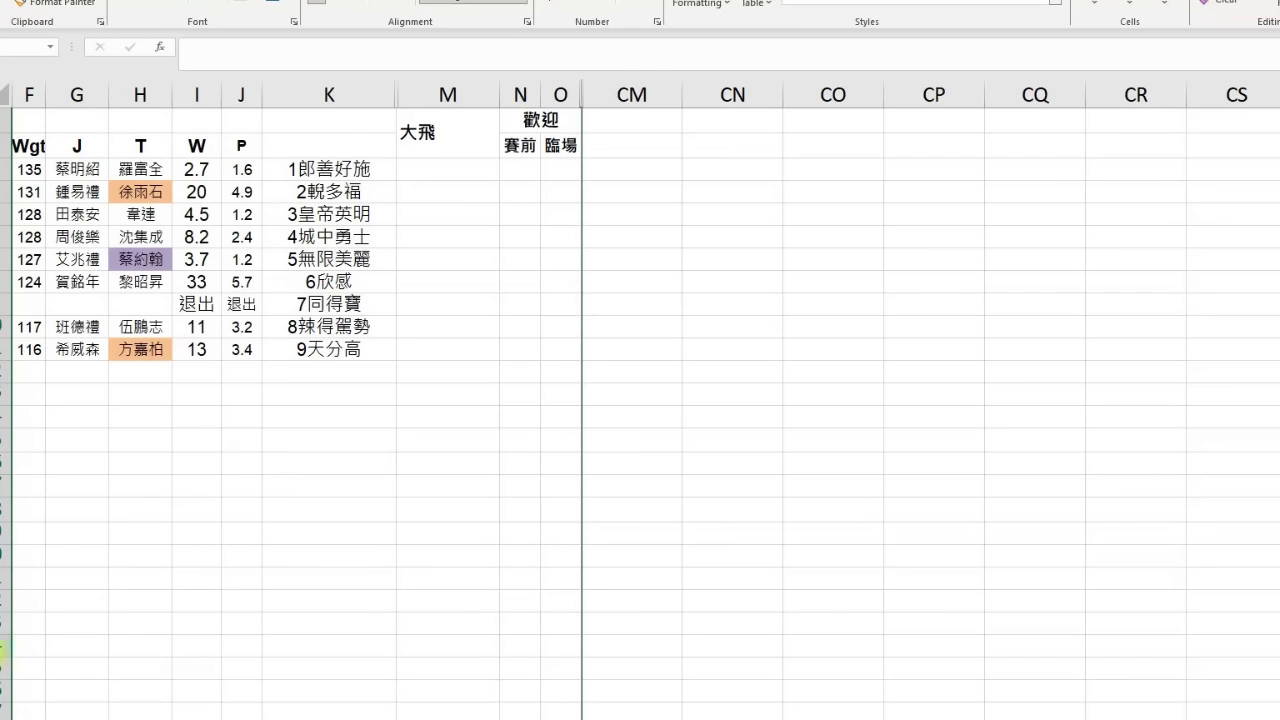
Step: Enter 1 in the 賽前 column for horses 1郎善好施 and 5無限美麗
click(521, 170)
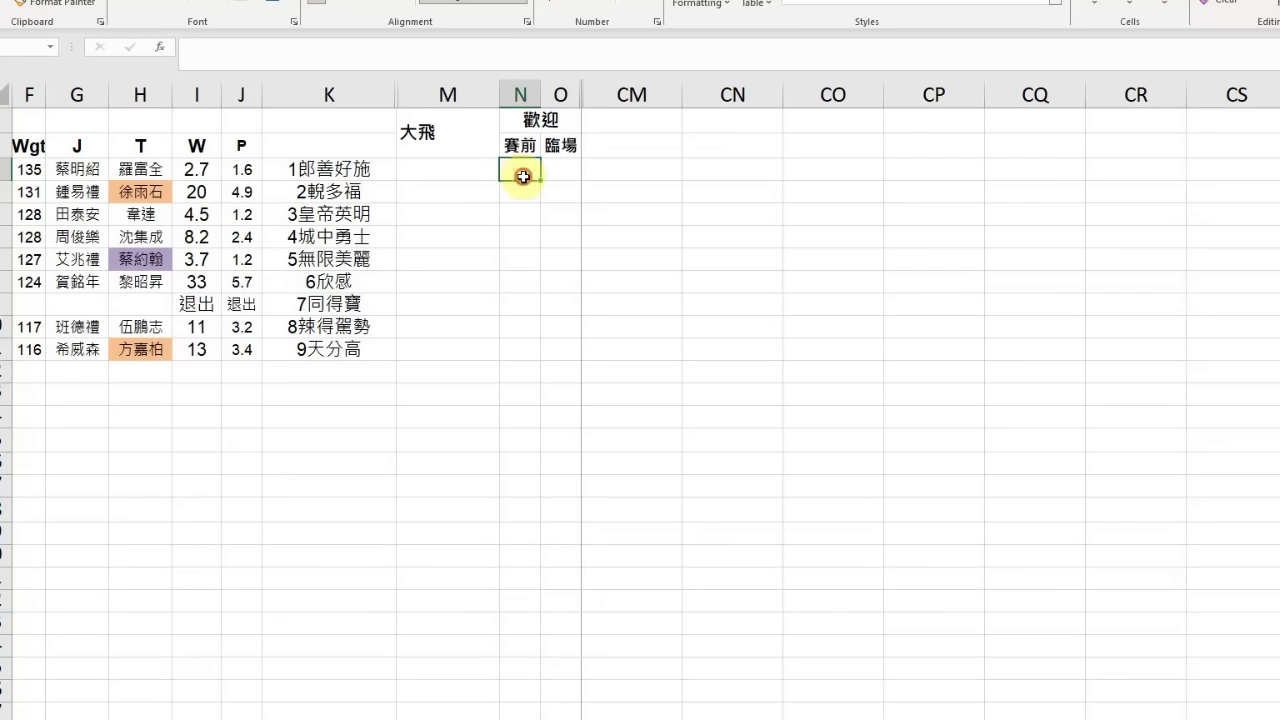
text(1)
key(Return)
key(Down)
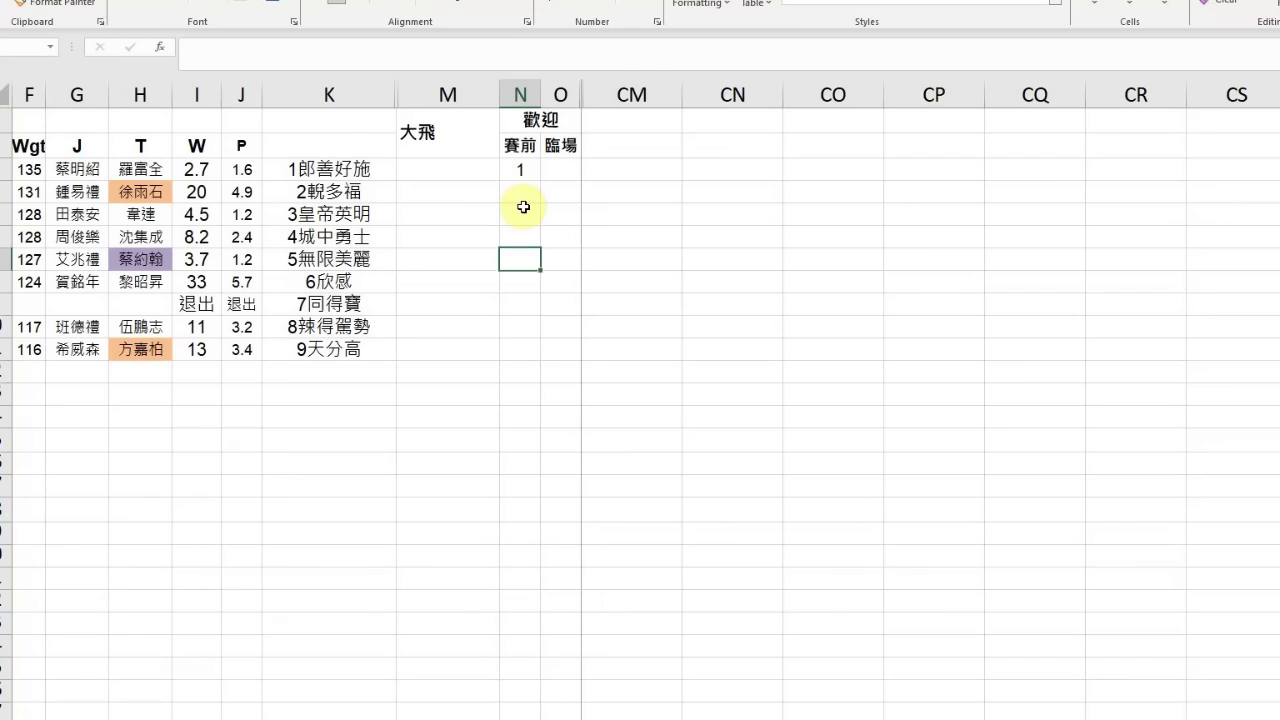
text(1)
key(Return)
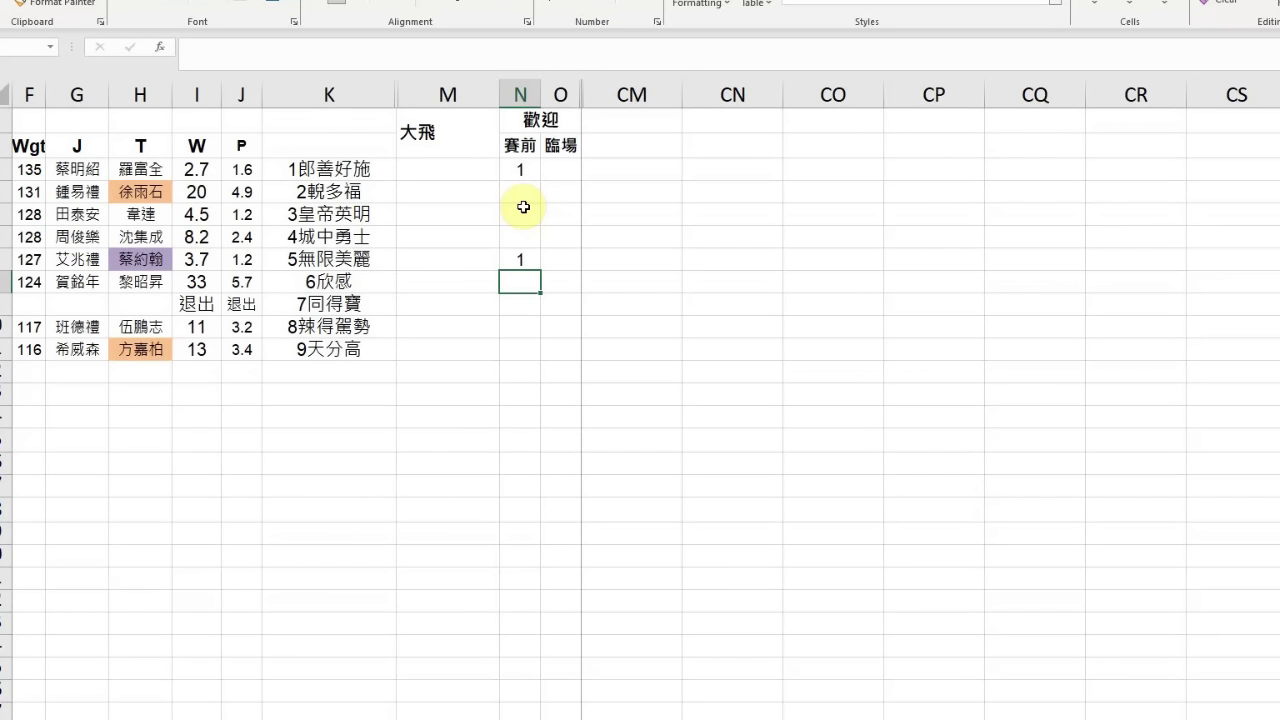
Step: Enter the note "1/5 QPQ" in the 大飛 column for horse 5無限美麗
key(Left)
key(Up)
text(1)
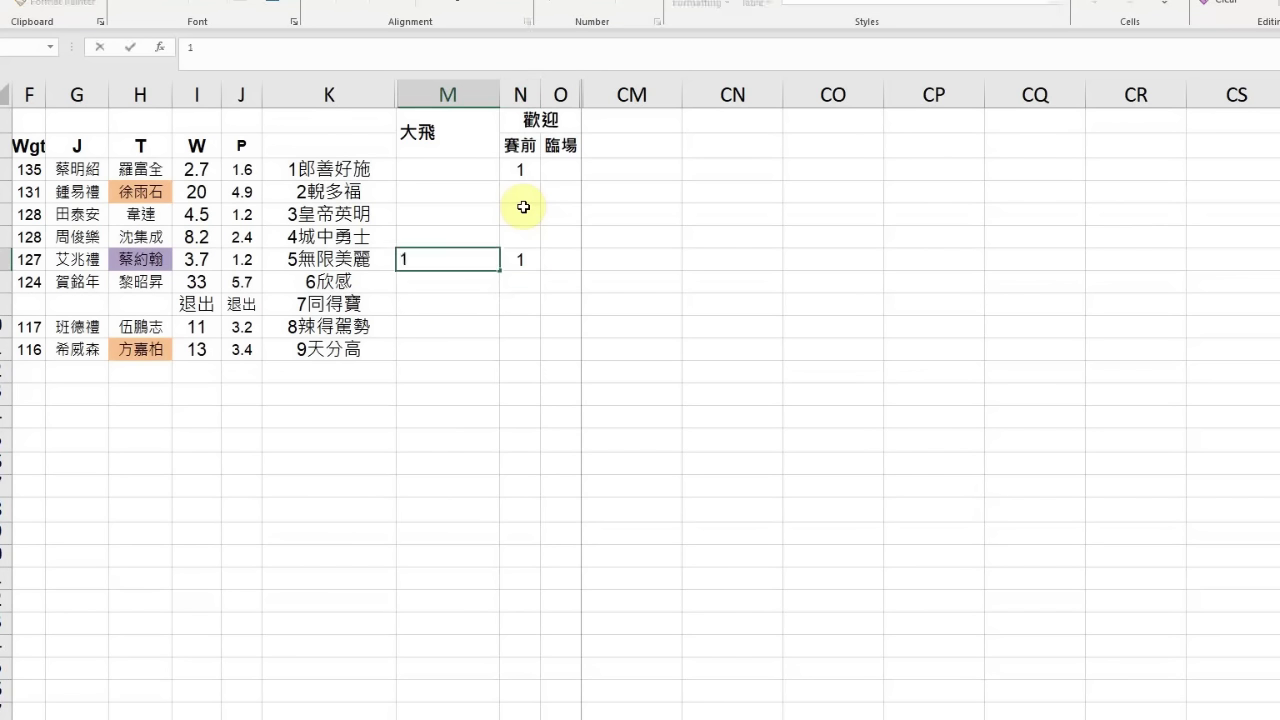
text(/5 QPQ)
key(Return)
key(Up)
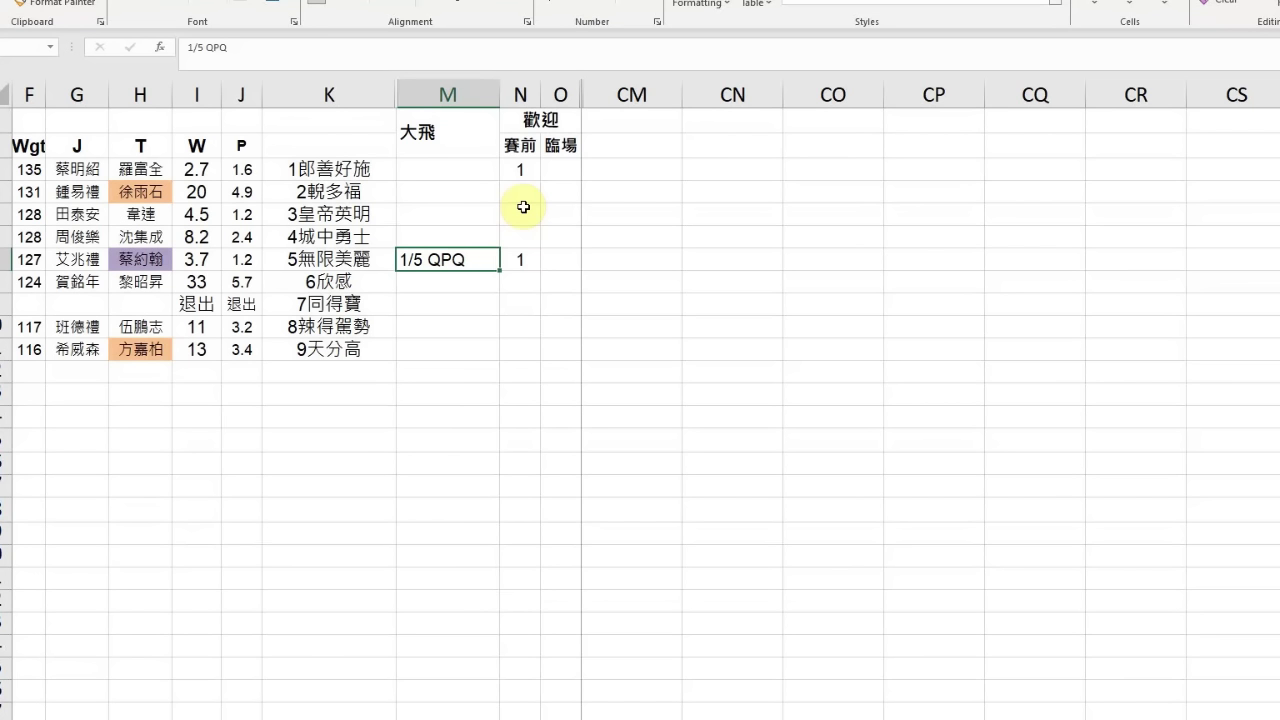
Step: Enter the note "1/4 PQ" in the 大飛 column for horse 4城中勇士
key(Up)
key(Up)
key(Up)
key(Up)
key(Down)
key(Down)
key(Down)
text(1)
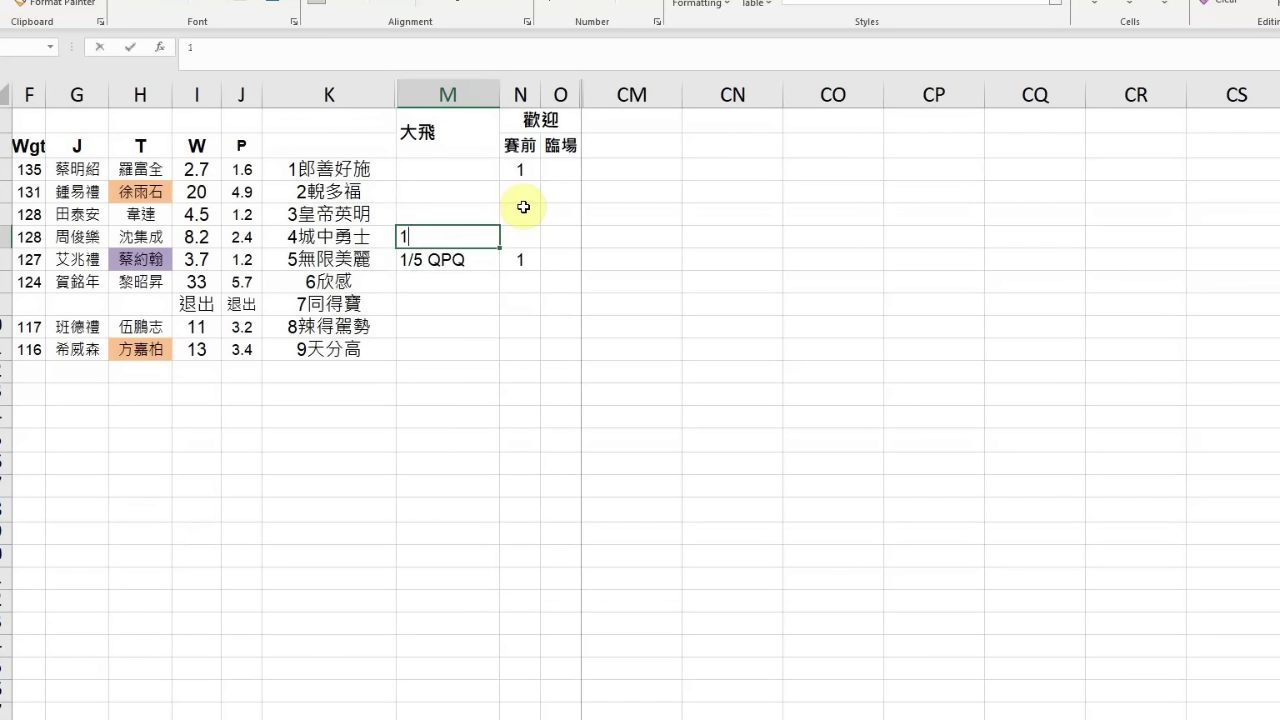
text(/4)
key(BackSpace)
text(/4)
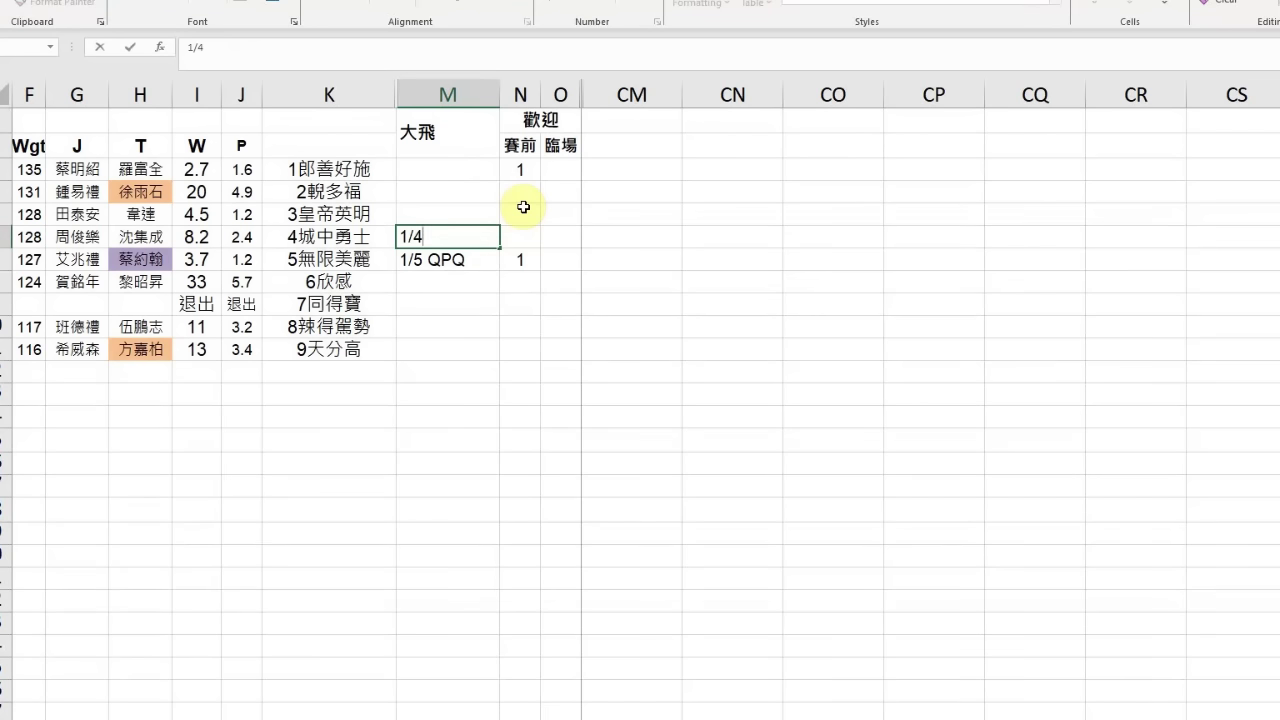
text( PQ)
key(Return)
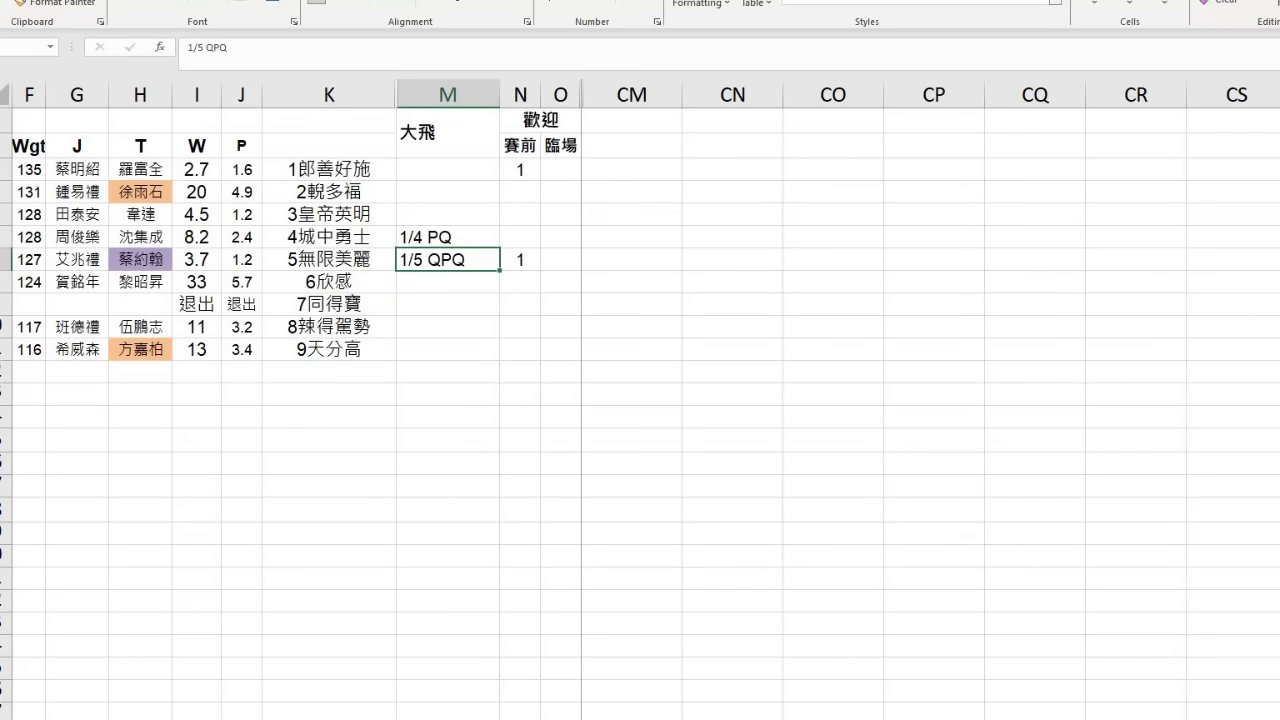
Step: Go to the next race sheet and enter 1 in the 賽前 column for horses 5英雄戰歌 and 8精明勇駿
key(ctrl+Page_Down)
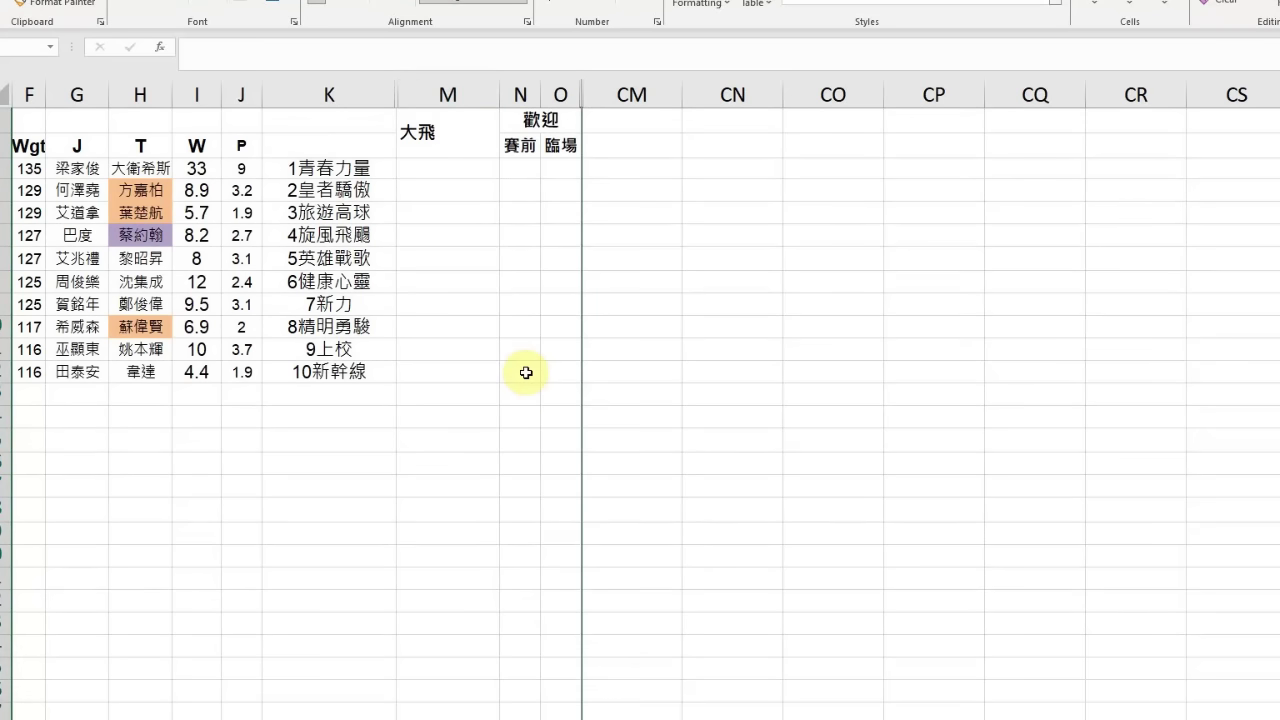
click(535, 258)
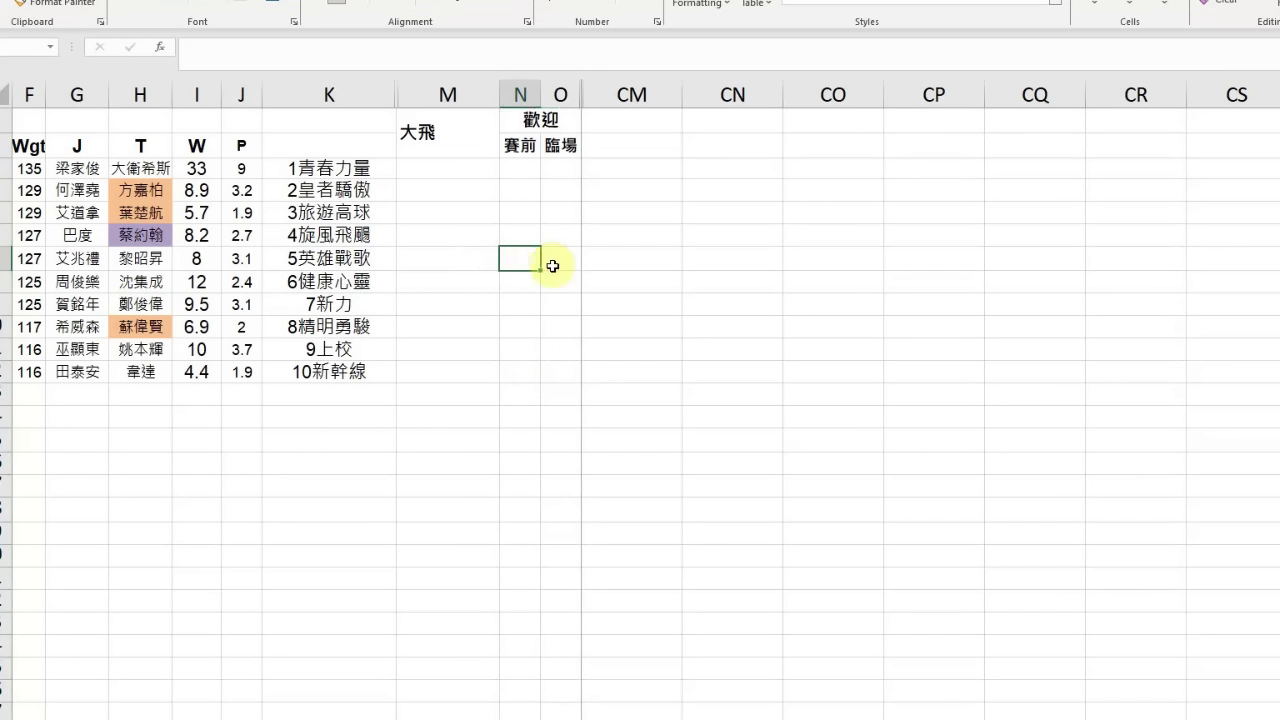
text(1)
key(Return)
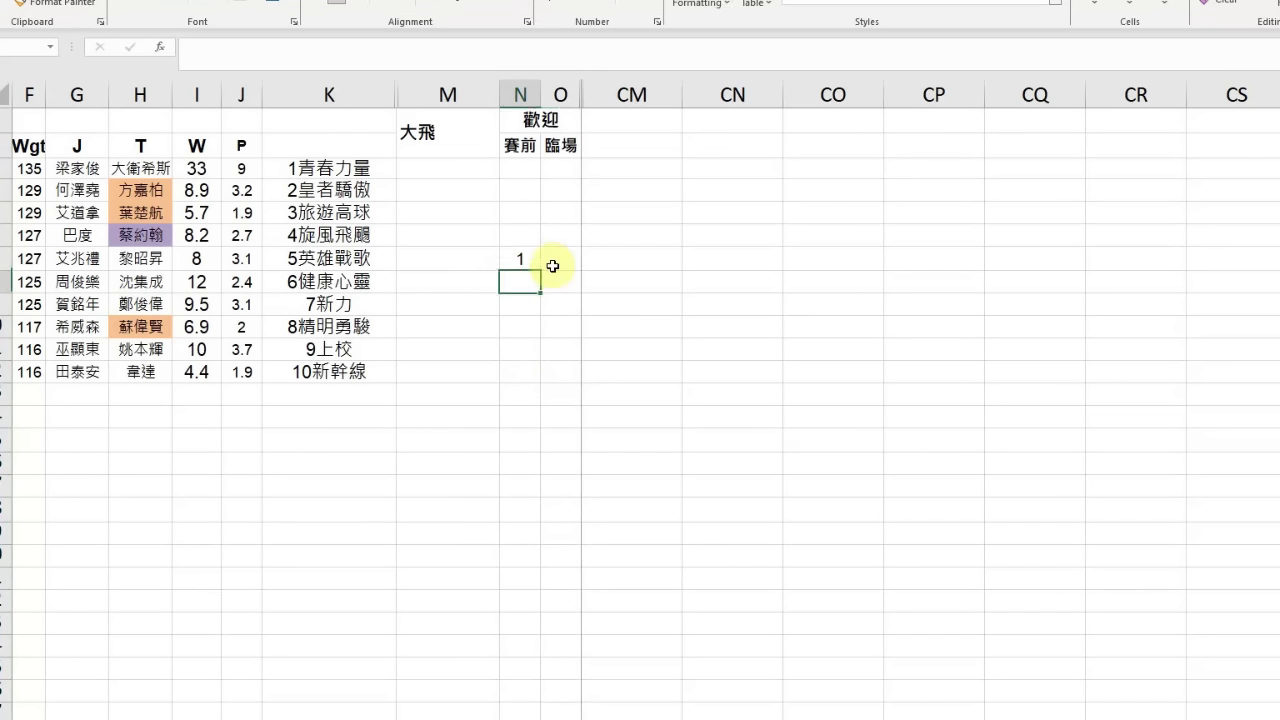
key(Down)
key(Down)
text(1)
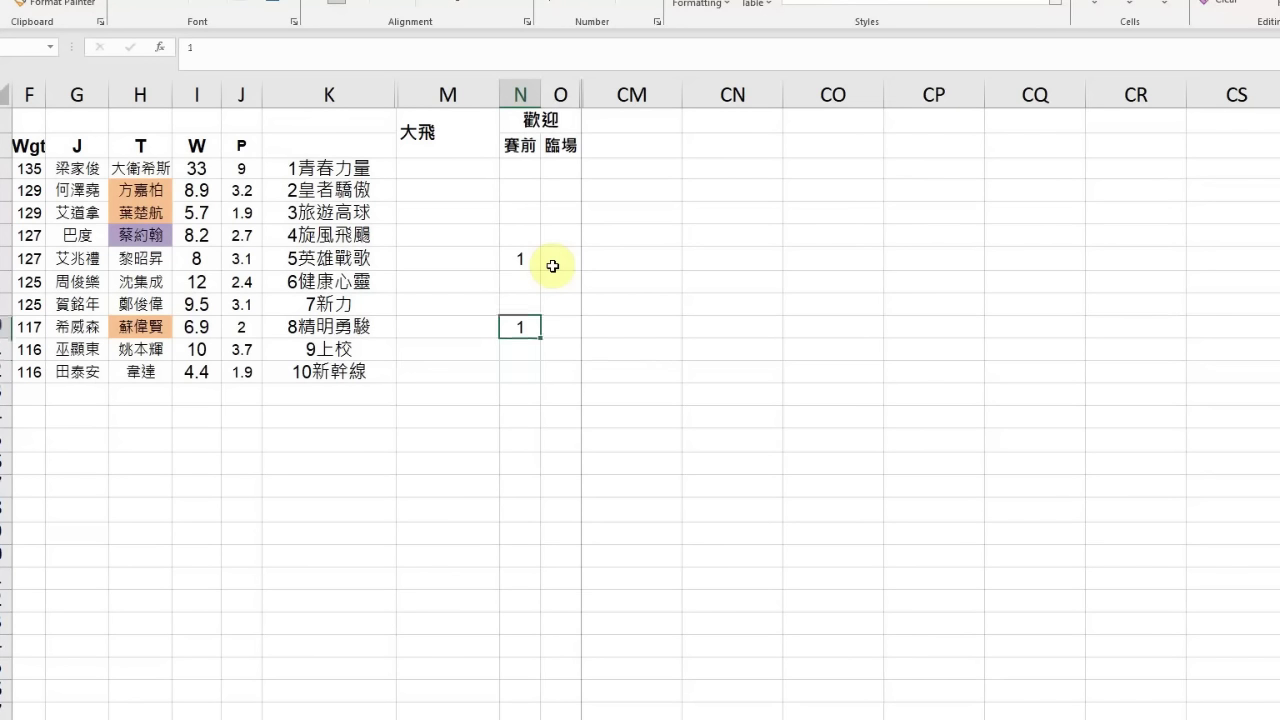
Step: Enter 2 in the 賽前 column for horse 6健康心靈 and the 大飛 note "7 WP" for horse 7新力
key(Up)
key(Up)
text(2)
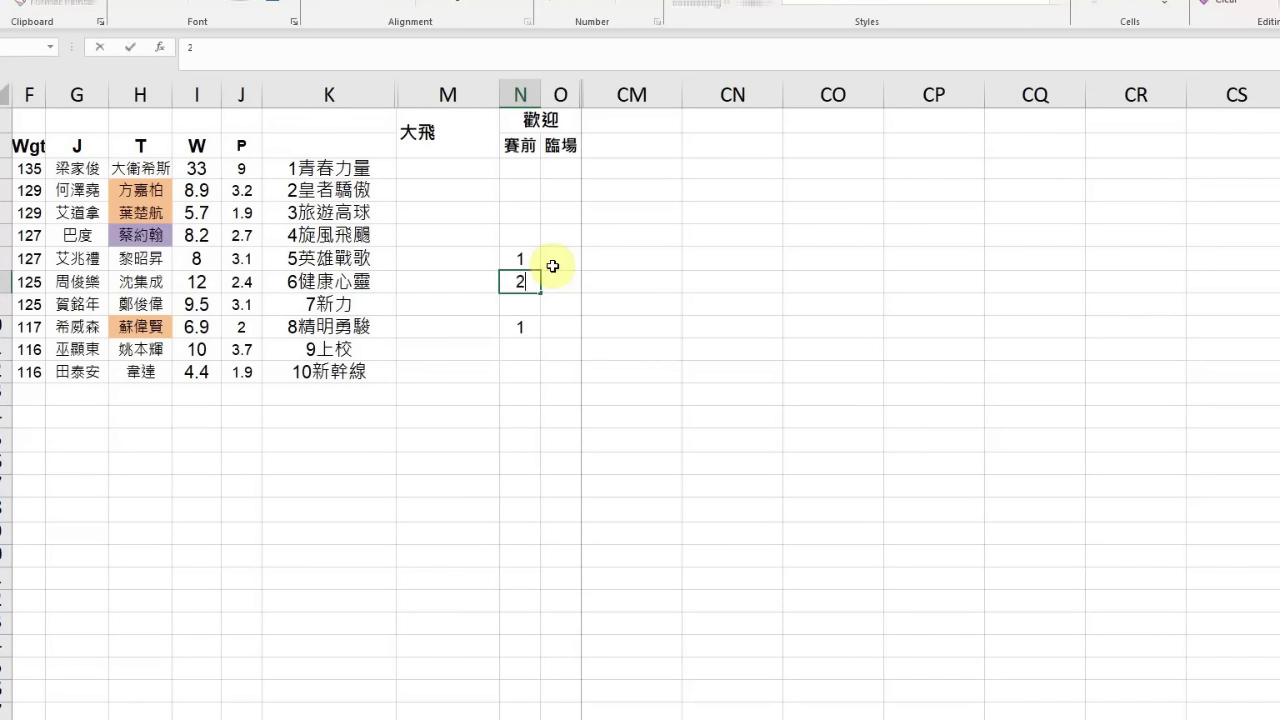
key(Return)
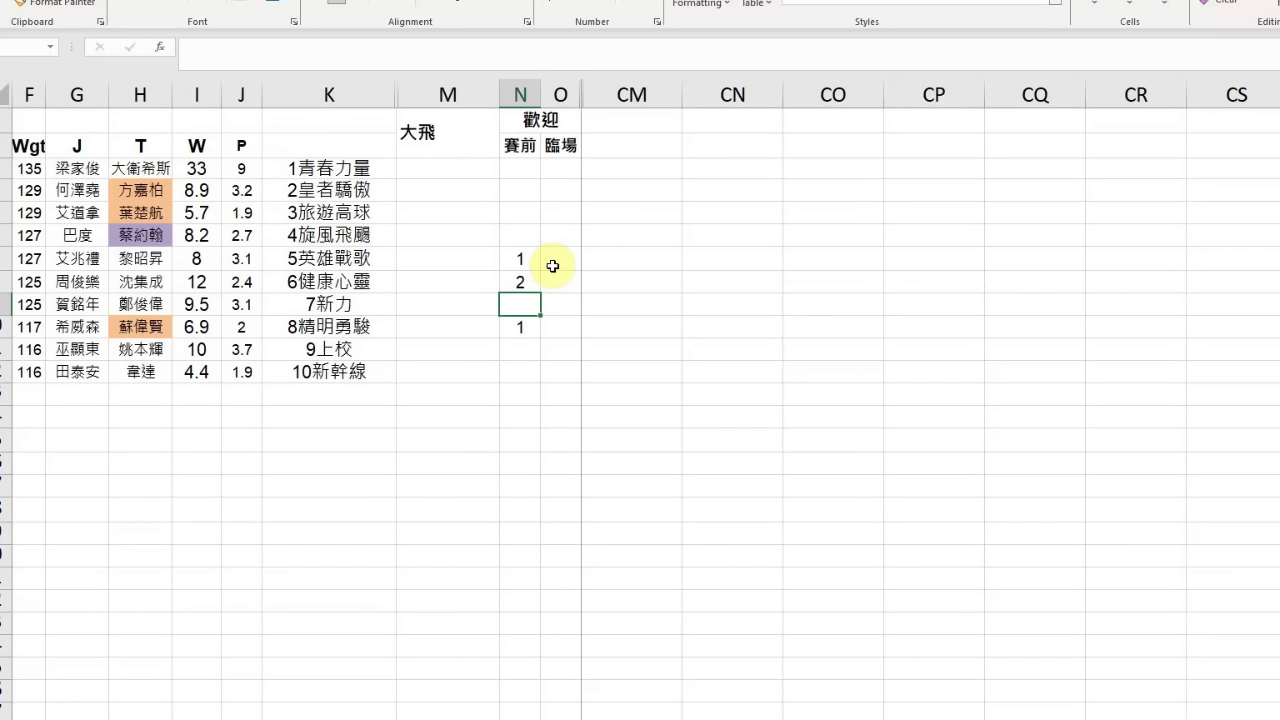
key(Left)
text('7 WP)
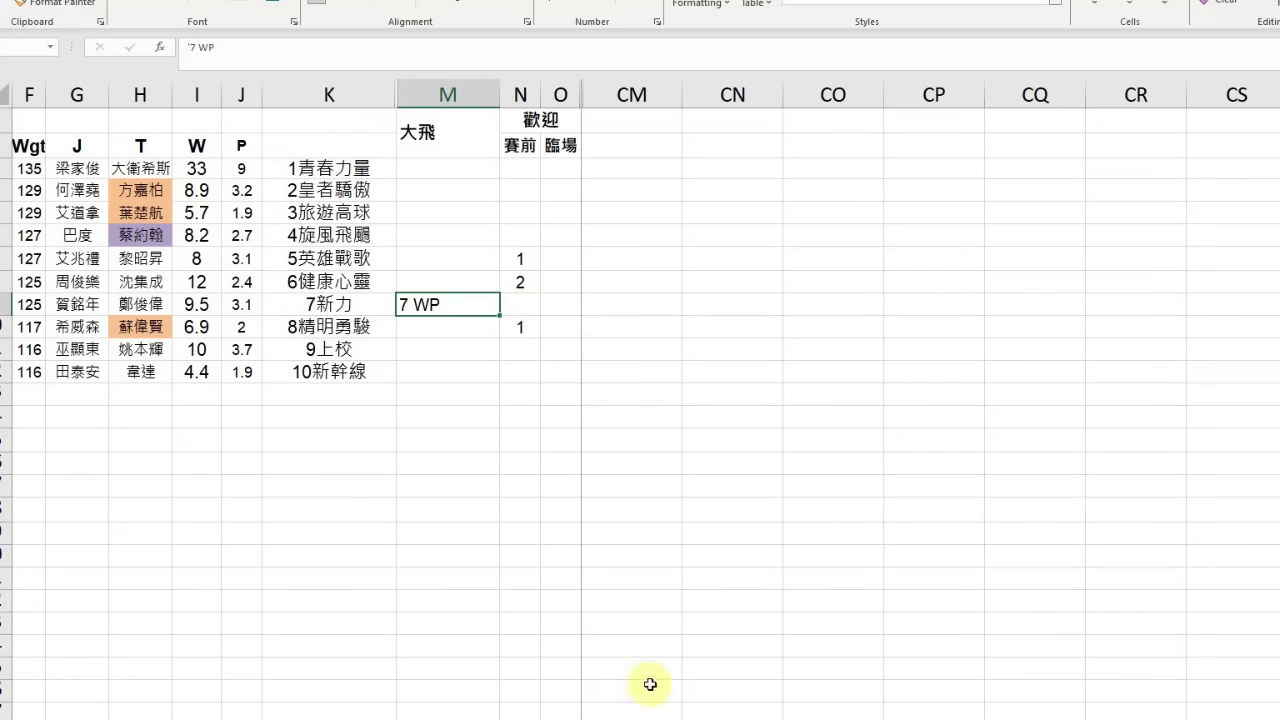
Step: On the following race sheet, enter 賽前 values of 1 for 8團結一心 and 9無敵精英, and 2 for 11謎語
click(715, 712)
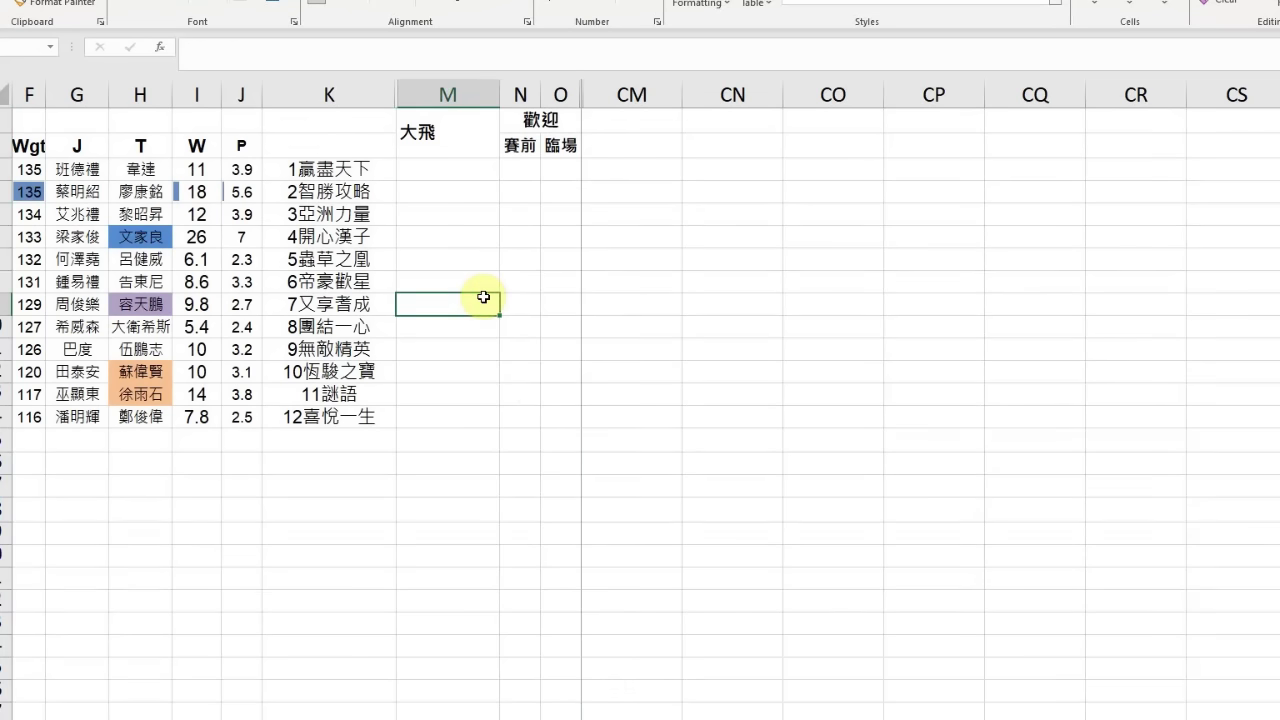
key(Right)
key(Down)
text(1)
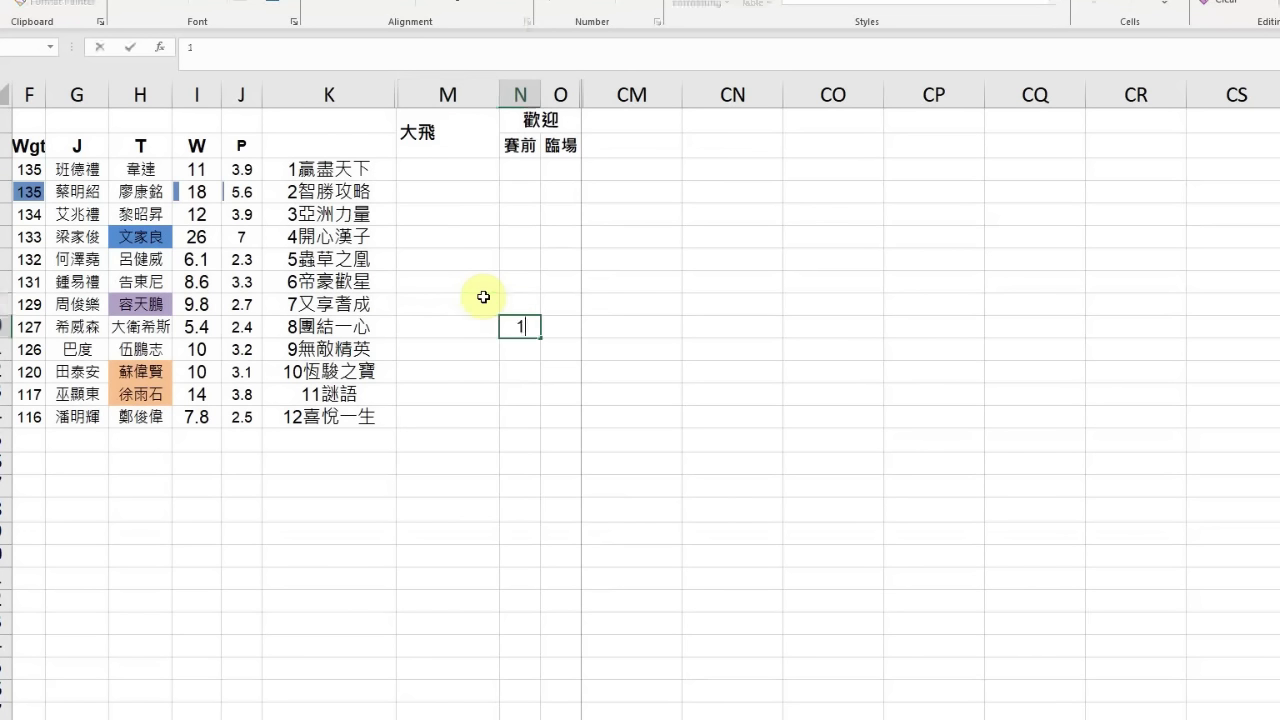
key(Return)
text(1)
key(Return)
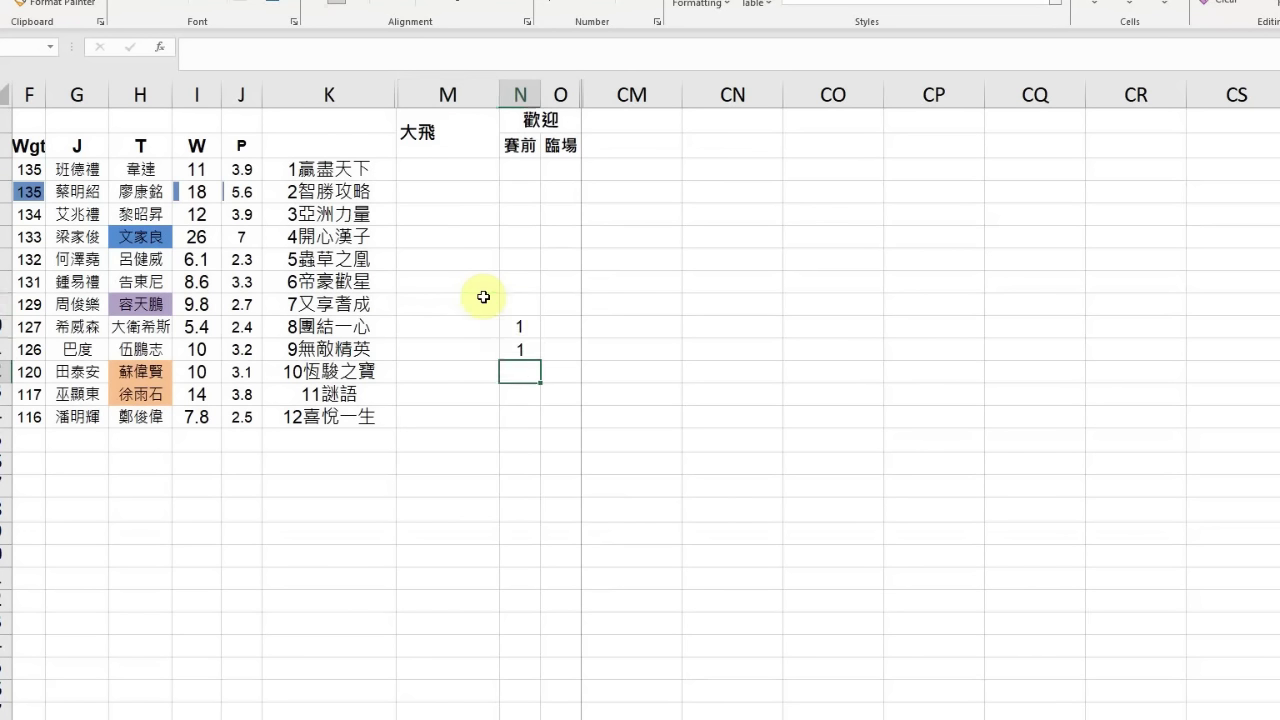
key(Return)
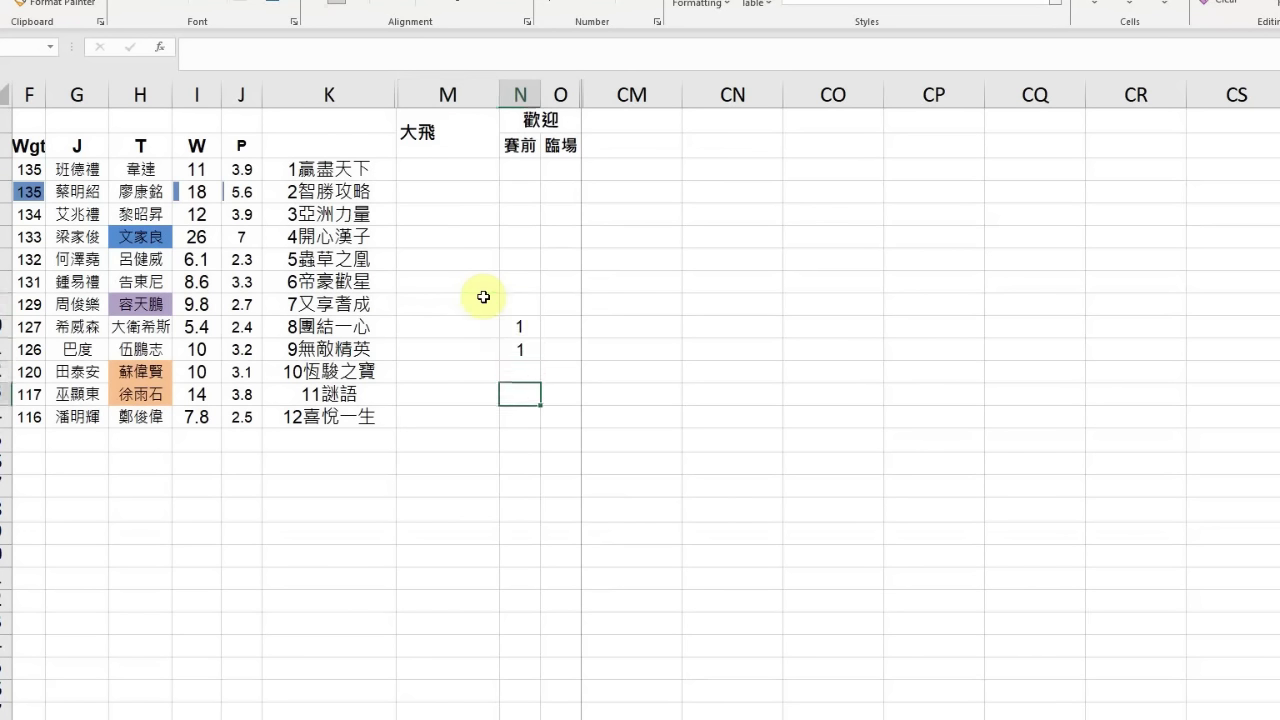
text(2)
key(Return)
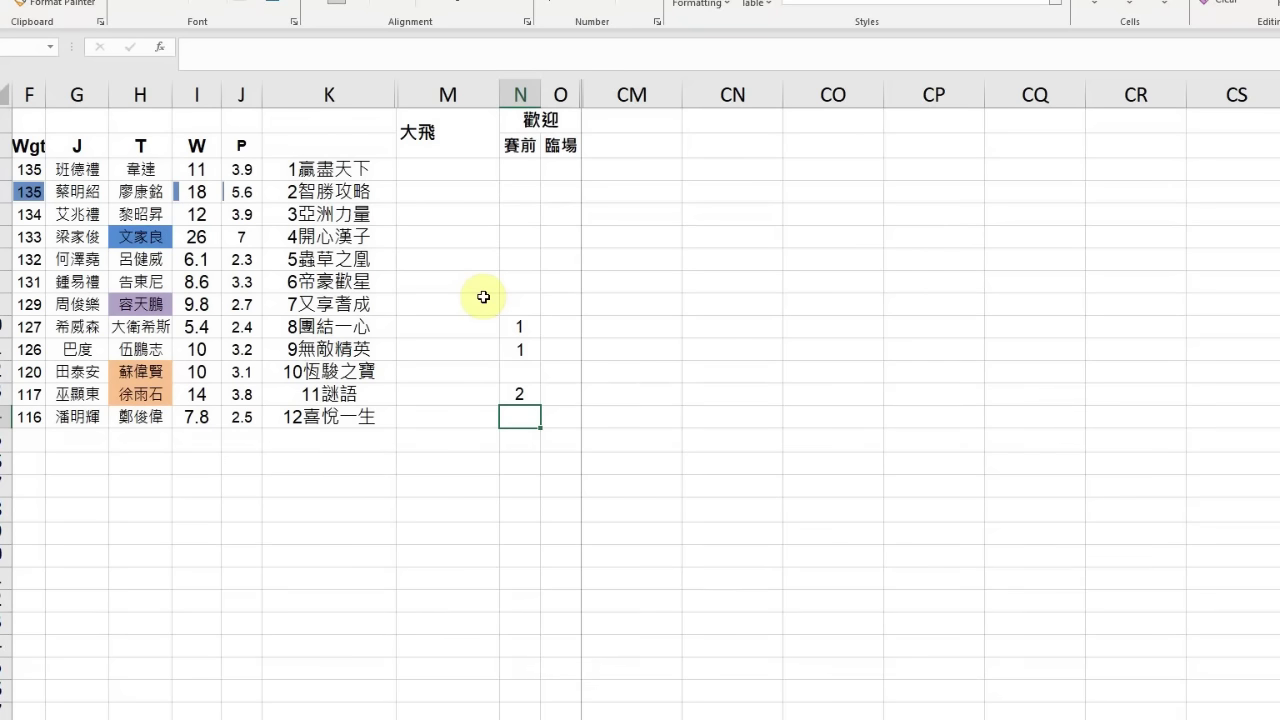
Step: Enter the note "10 Place" in the 大飛 column for horse 10恆駿之寶
key(Up)
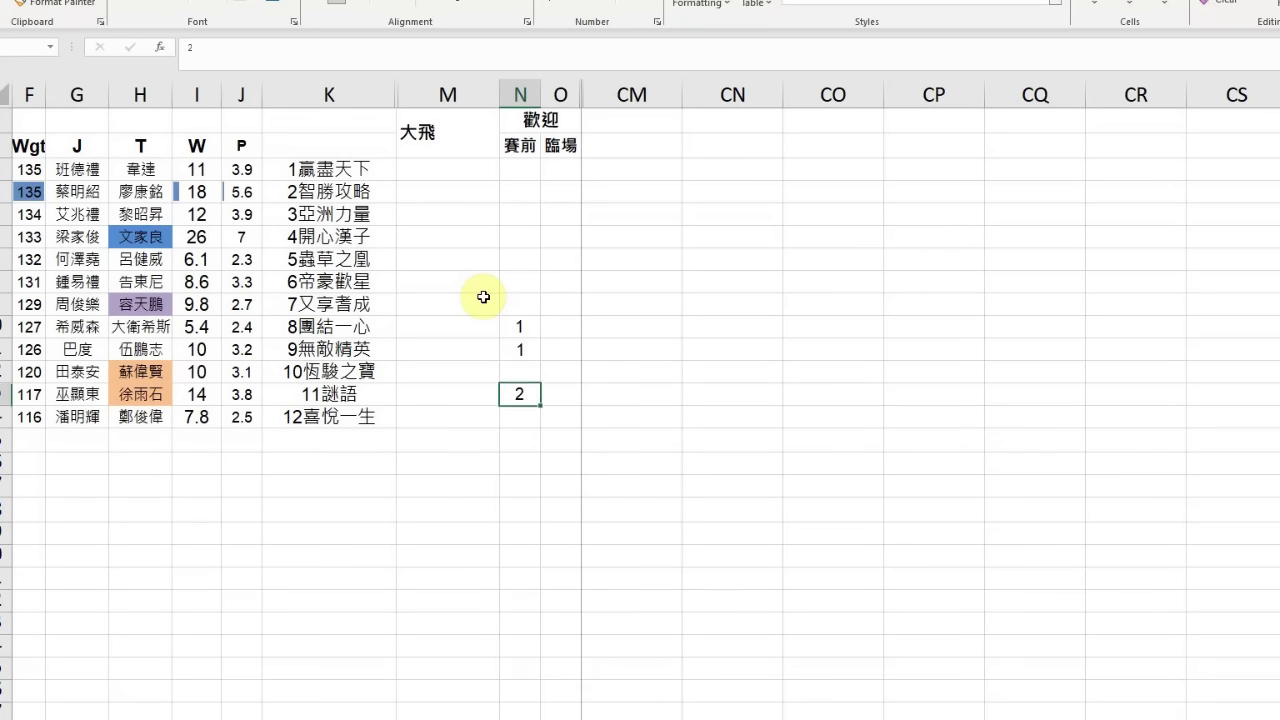
key(Up)
key(Left)
text(10 P中日金水)
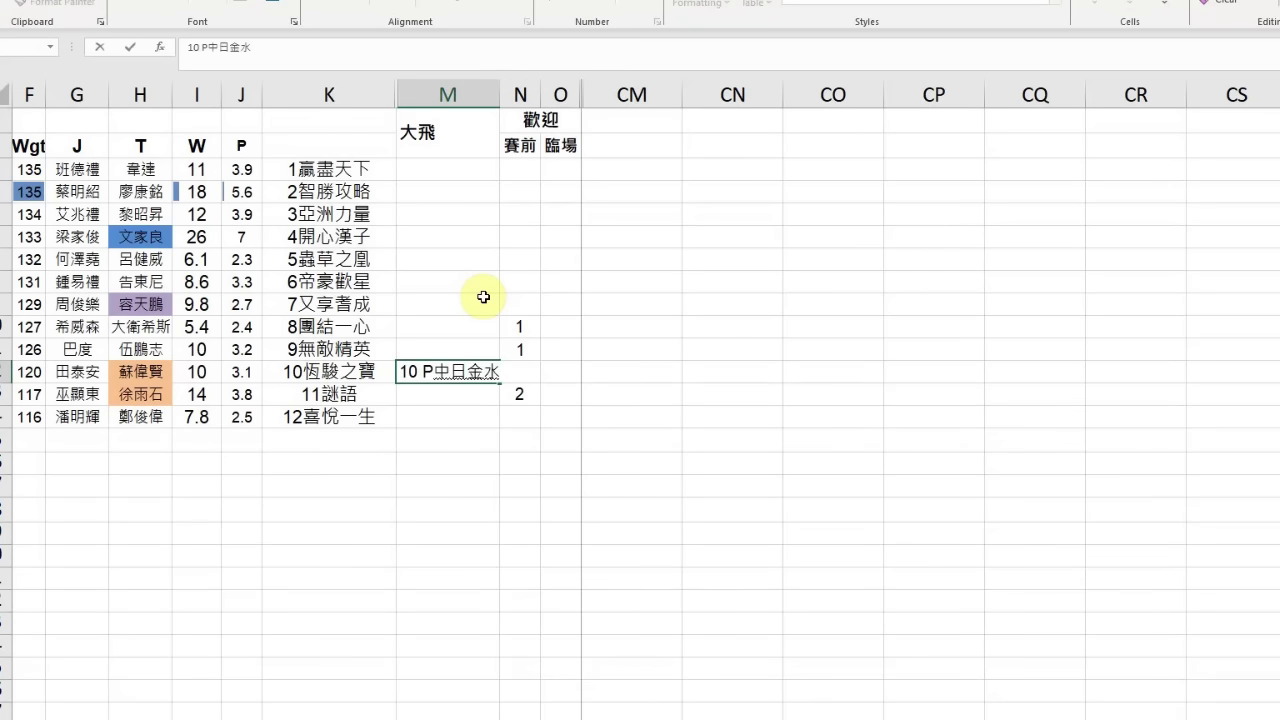
key(BackSpace)
key(BackSpace)
key(BackSpace)
key(BackSpace)
text(lace)
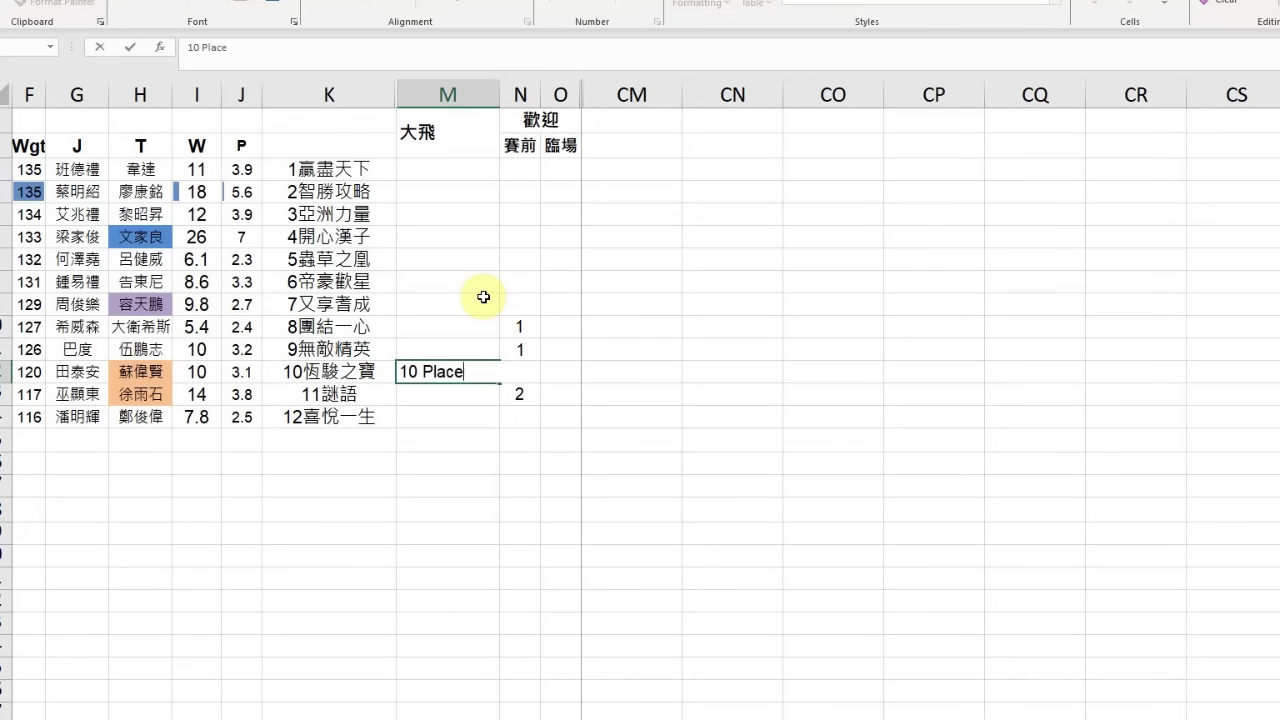
key(Return)
Step: Enter the 大飛 notes "8/10 PQ" for horse 8團結一心 and "9 WP" for horse 9無敵精英
key(Up)
key(Up)
key(Up)
text(8/10)
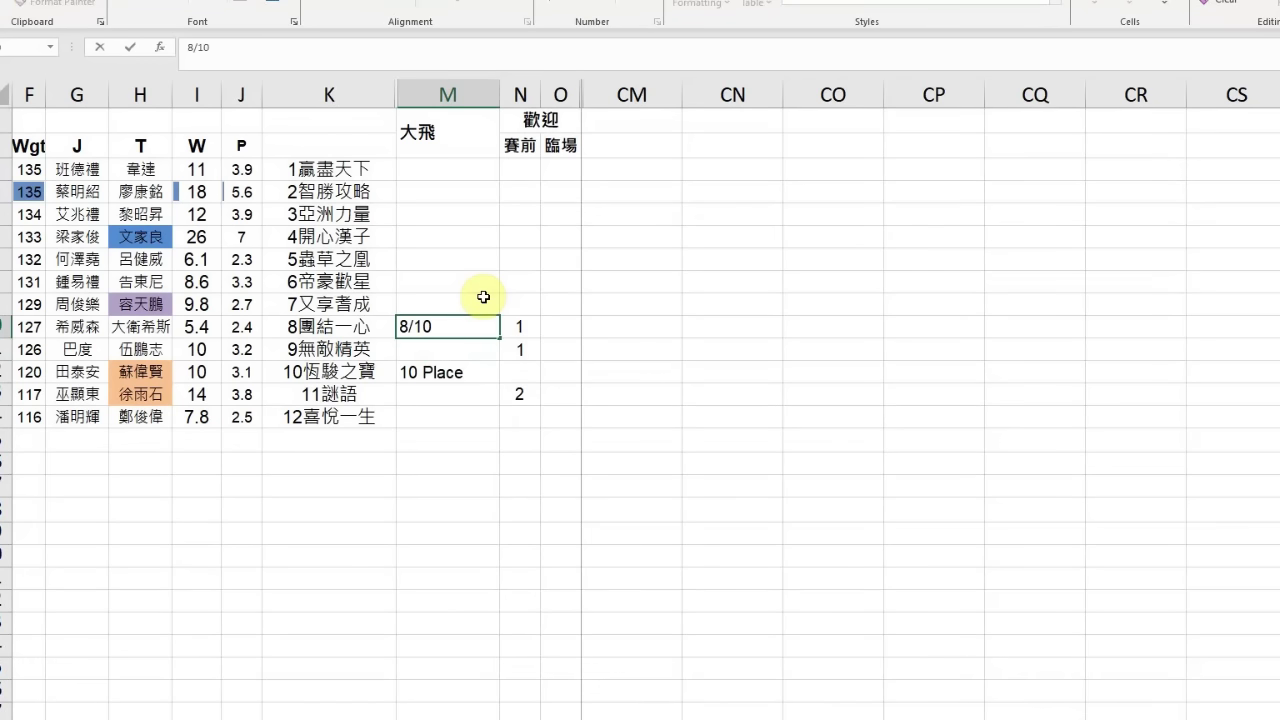
text( PQ)
key(Return)
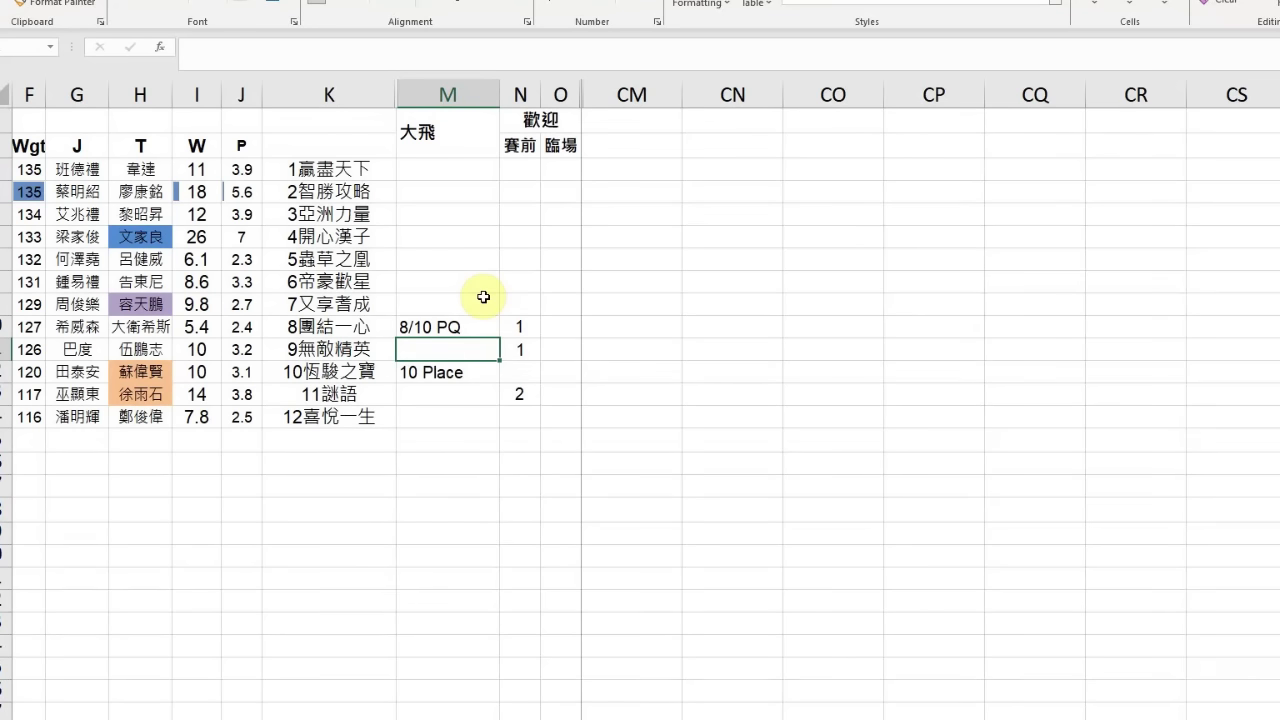
text(9 WP)
key(Return)
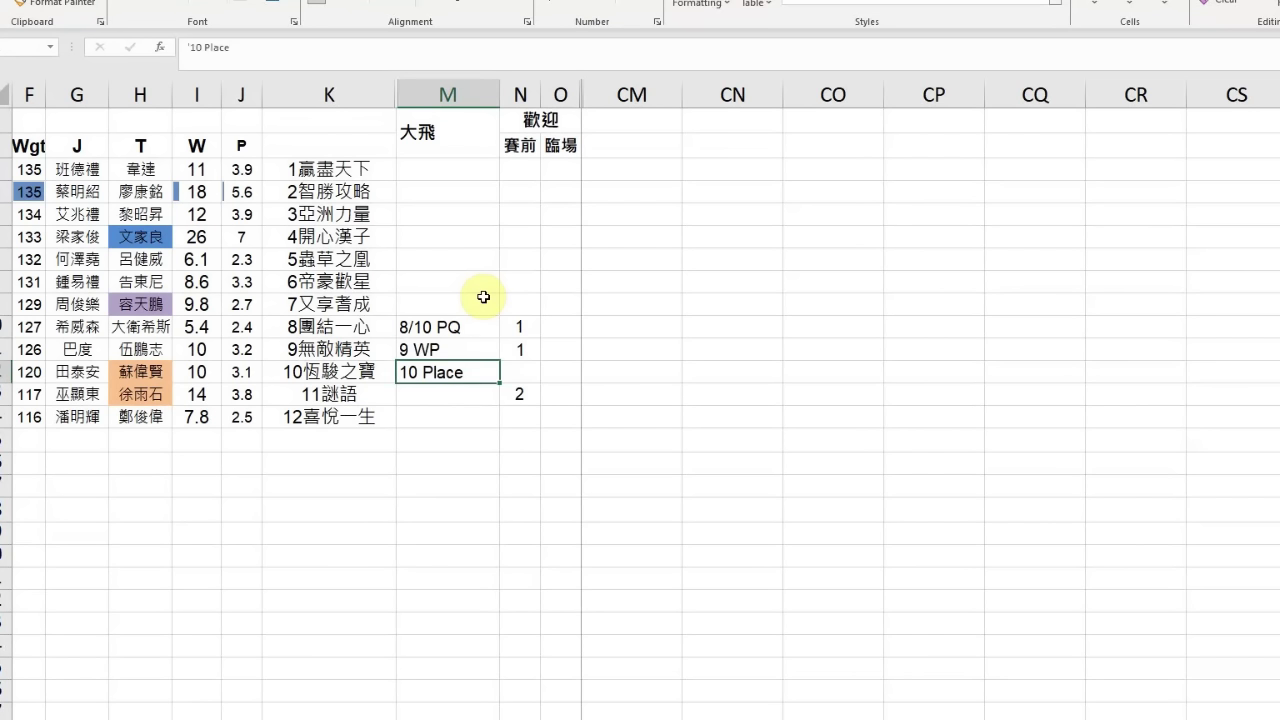
Step: Append "; 8 Win" to the 大飛 note of horse 8團結一心
double_click(468, 328)
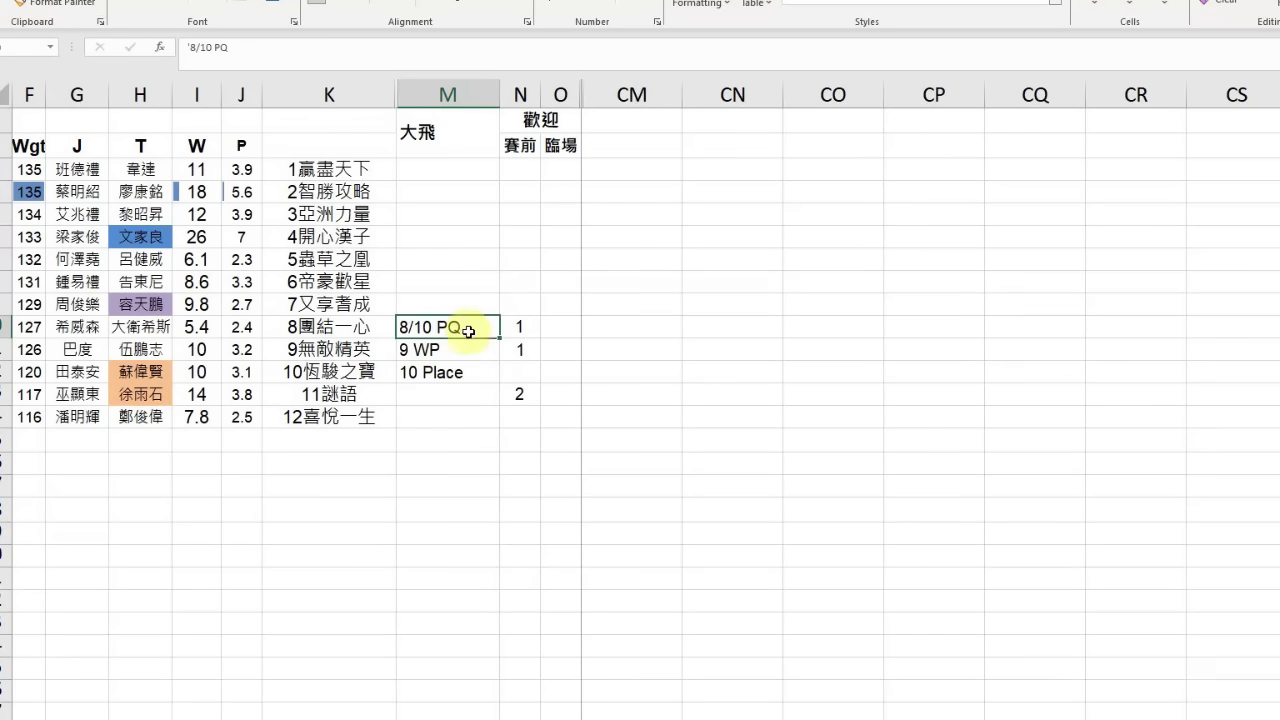
text(;)
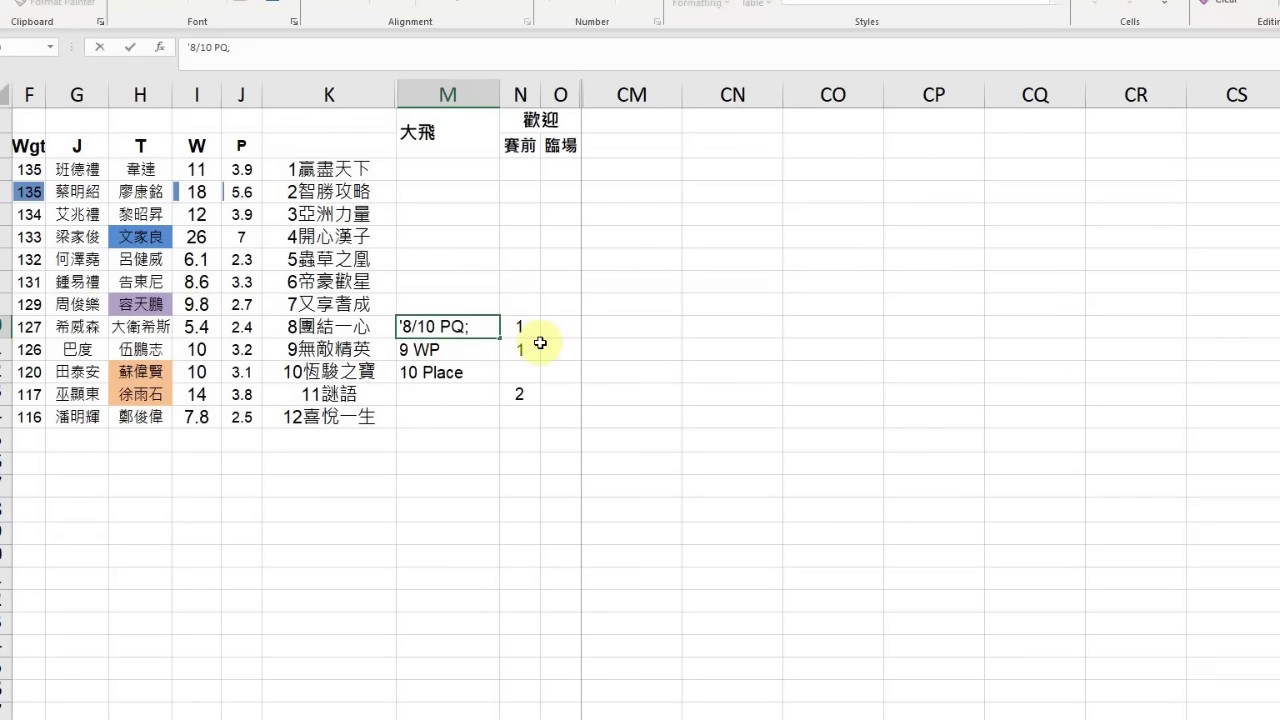
text( 8 Win)
key(Return)
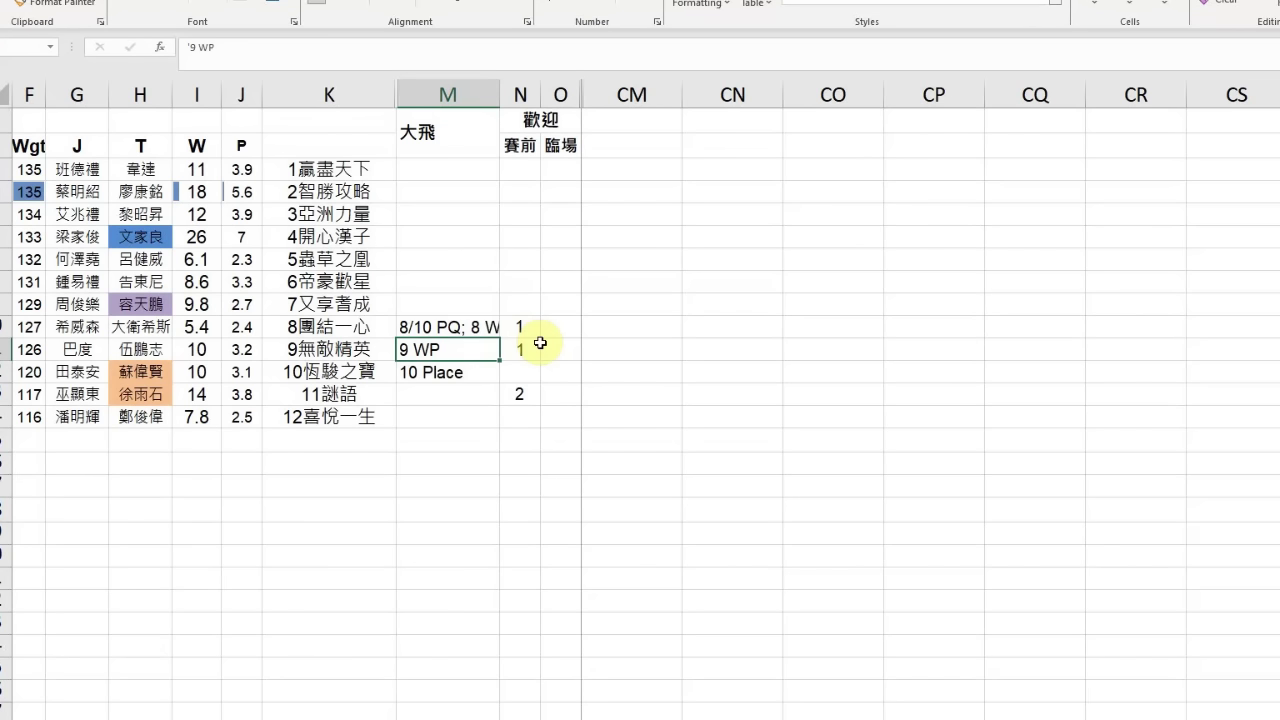
Step: Move "8/10 PQ;" out of the 大飛 note of 8團結一心 and place it after "10 Place;" in the note of 10恆駿之寶
click(740, 716)
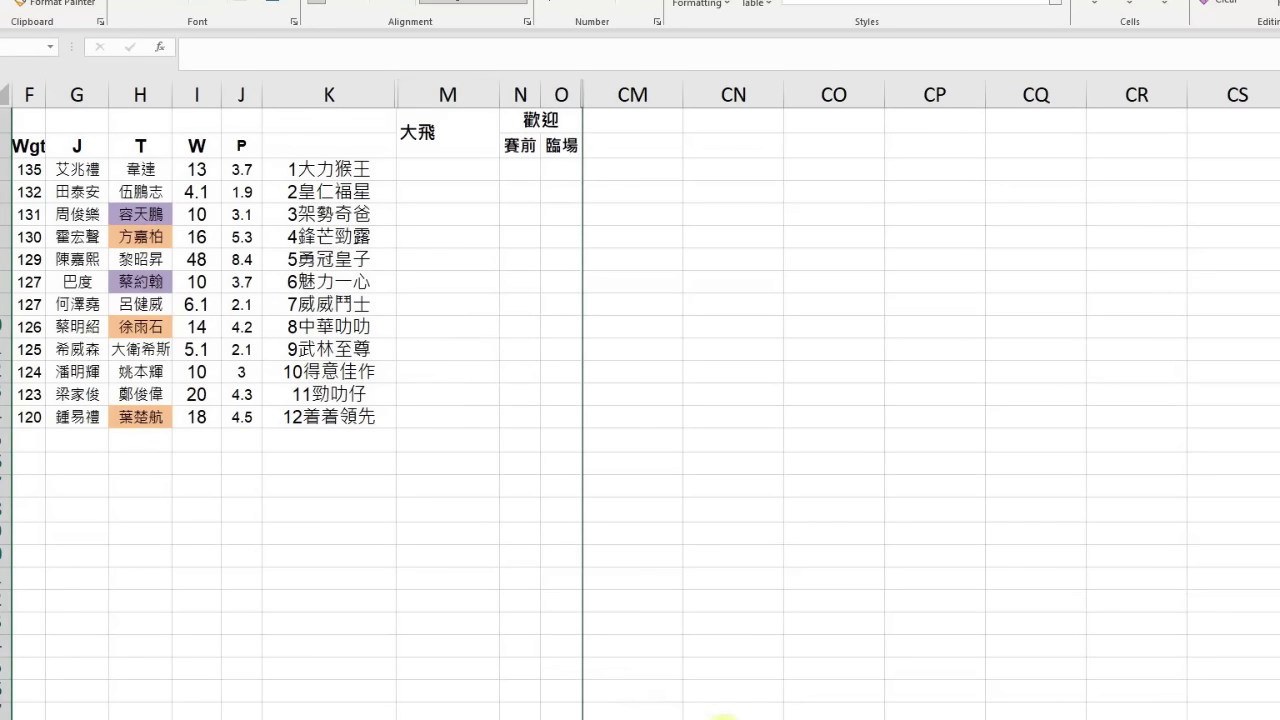
click(720, 716)
click(486, 326)
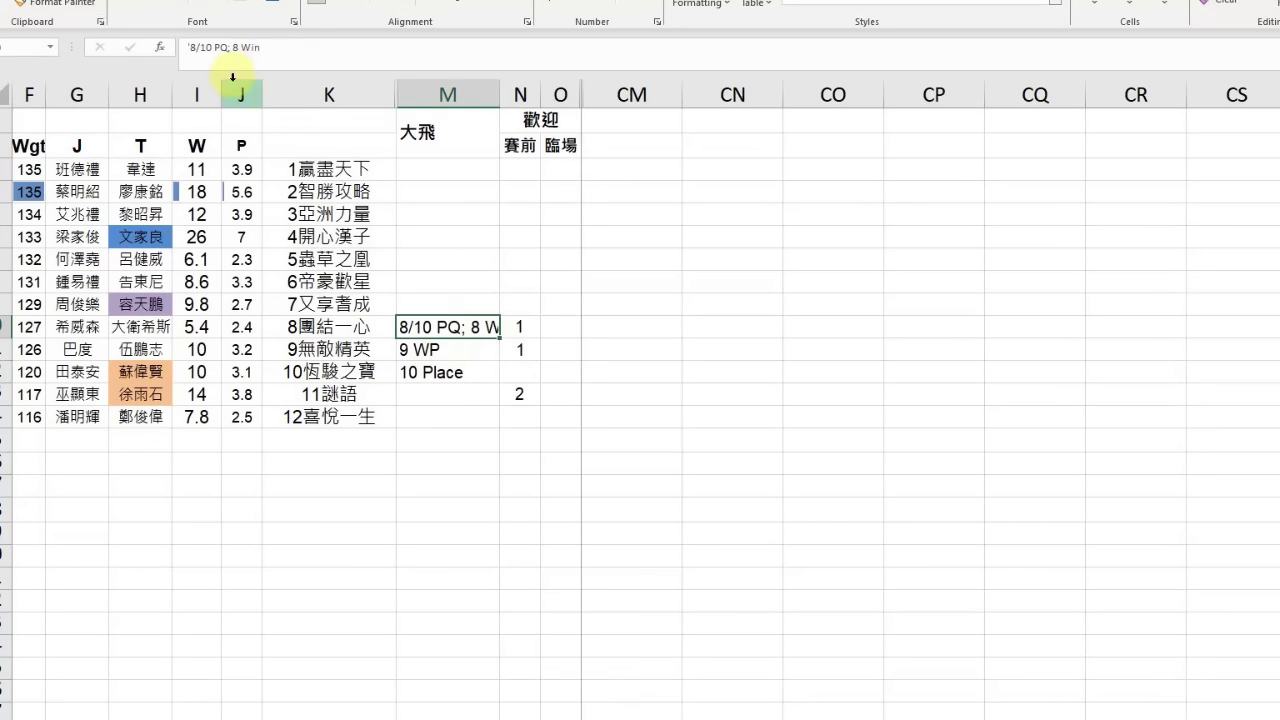
click(470, 260)
double_click(475, 326)
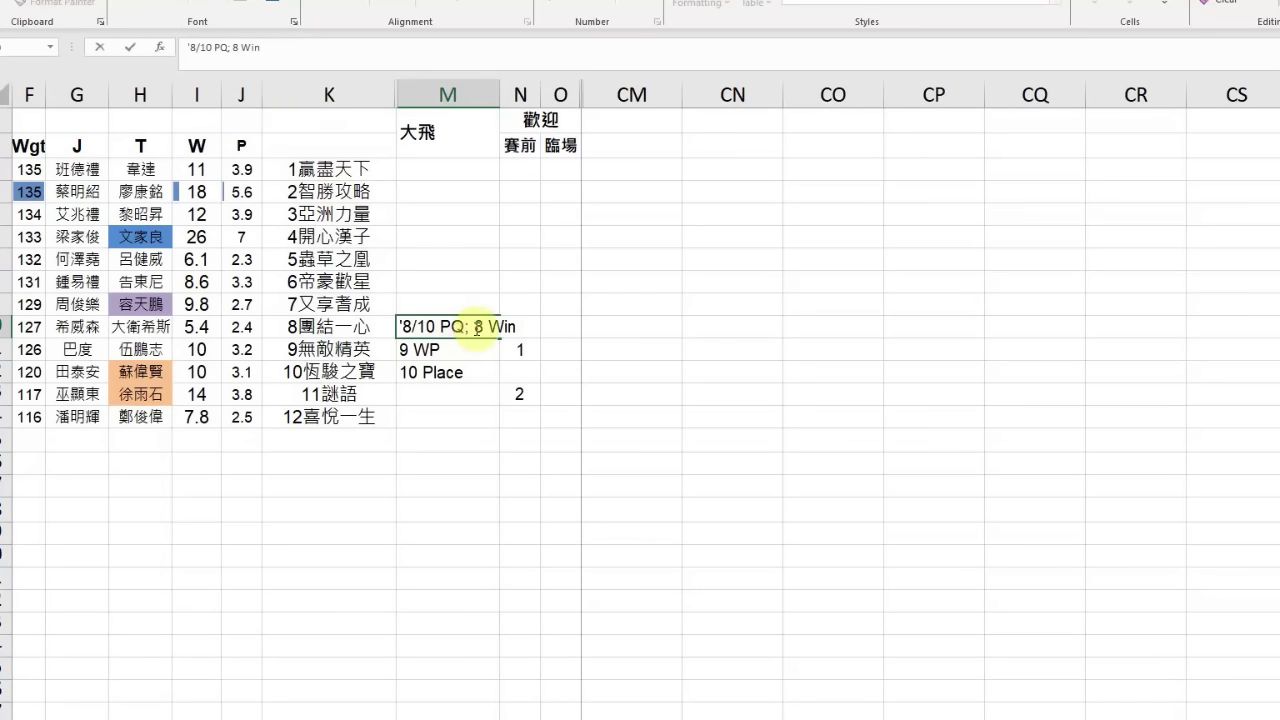
drag(472, 326, 340, 326)
key(ctrl+c)
key(BackSpace)
double_click(477, 371)
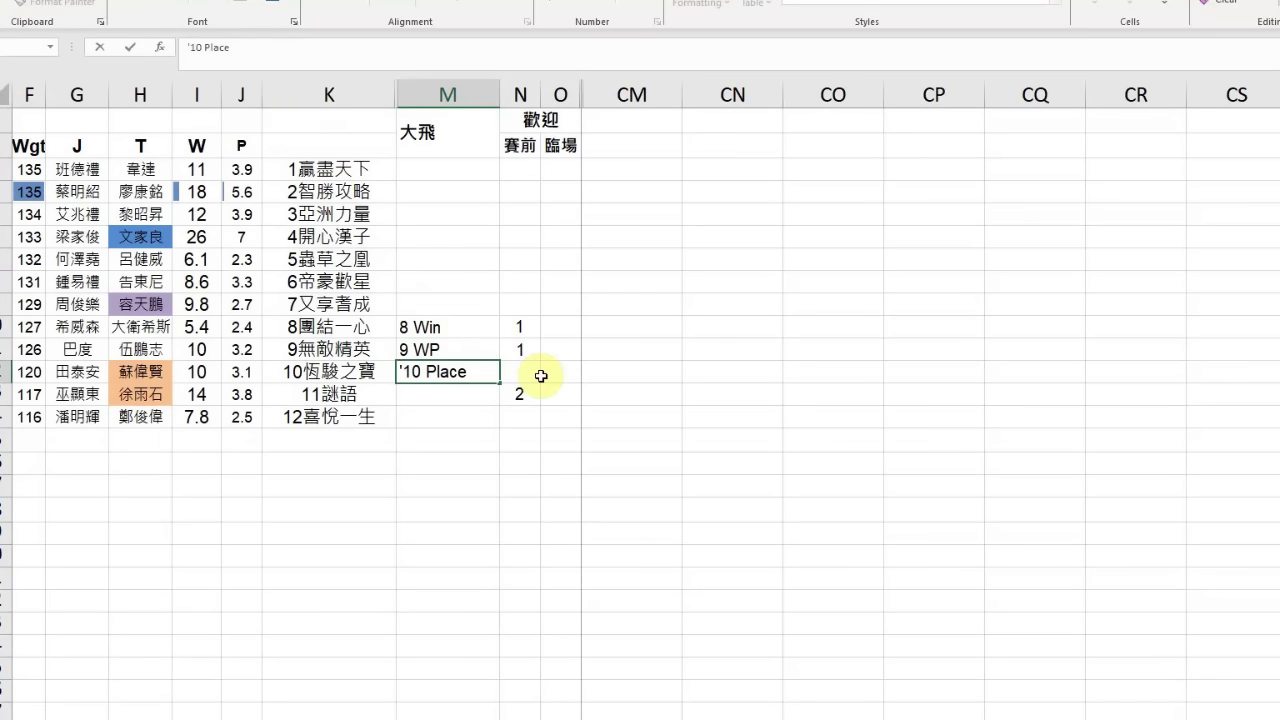
text(;)
key(ctrl+v)
Step: Append "; Double to 6" to the 大飛 note of horse 8團結一心
key(Up)
key(Up)
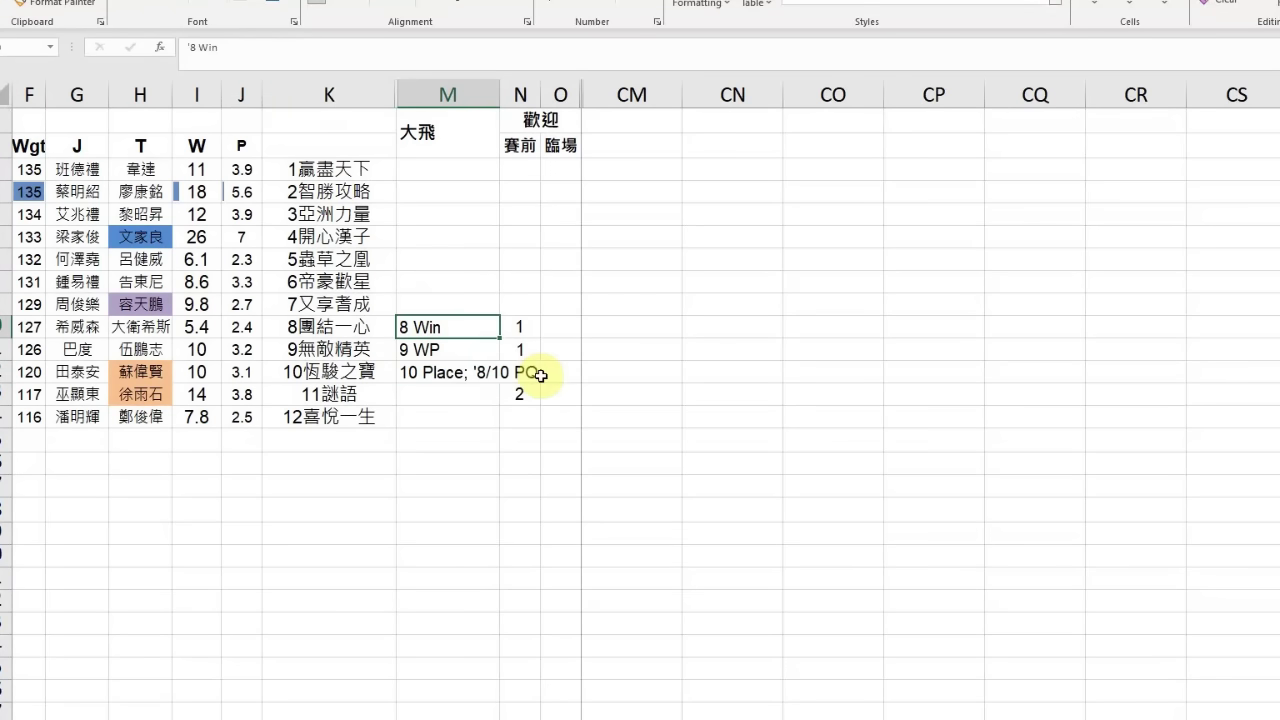
key(F2)
text(;)
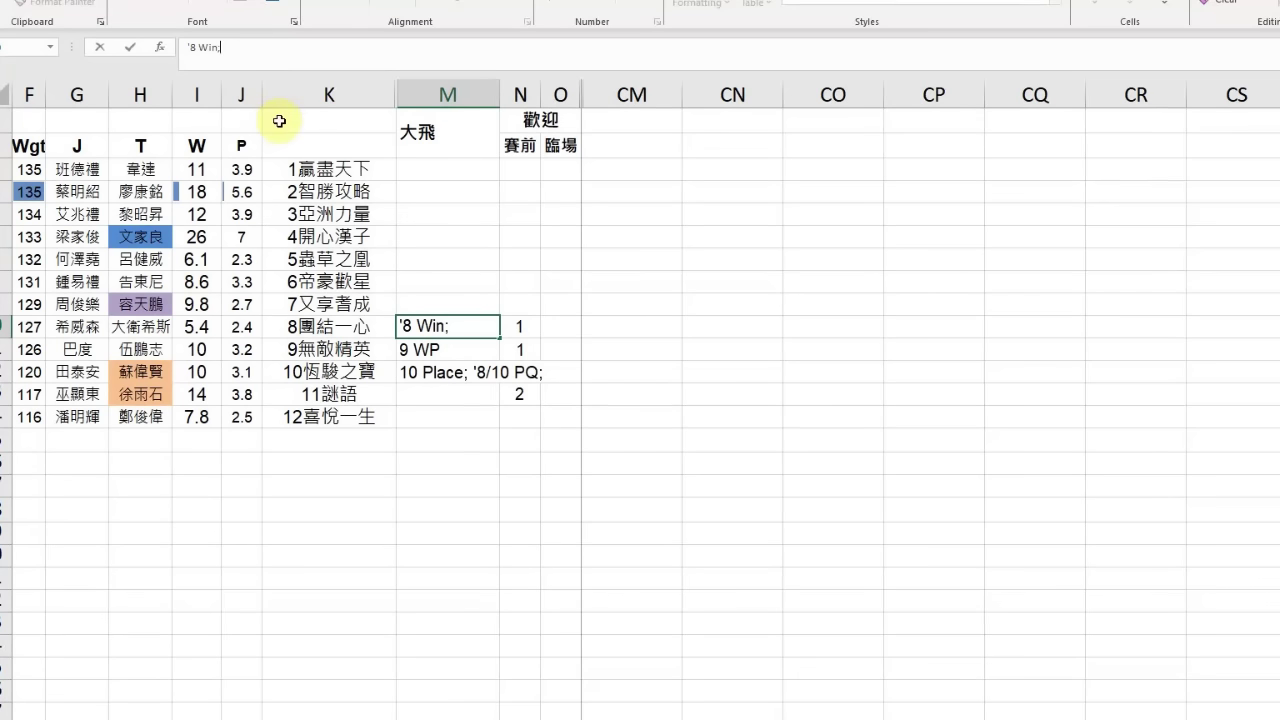
text( Double to)
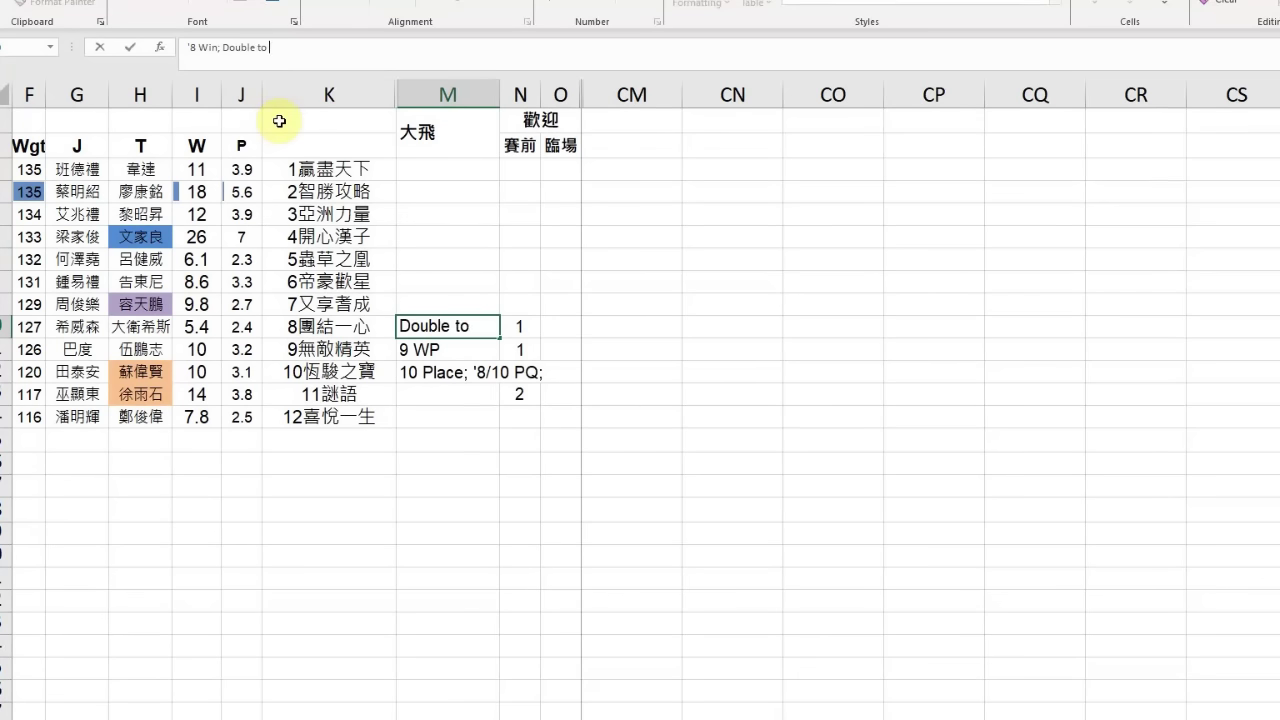
text( 6)
key(Return)
key(Up)
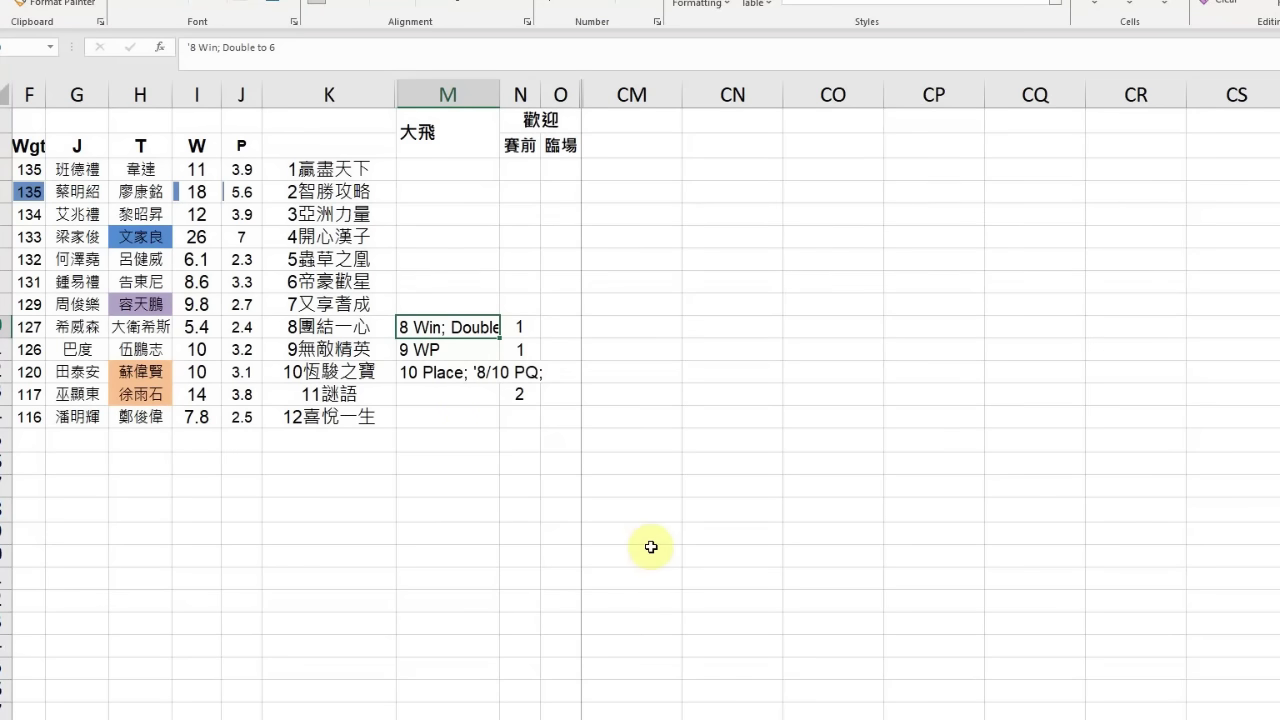
Step: On the race sheet starting with 1大力猴王, enter 2 in the 賽前 column for horses 2皇仁福星 and 3架勢奇爸
click(750, 718)
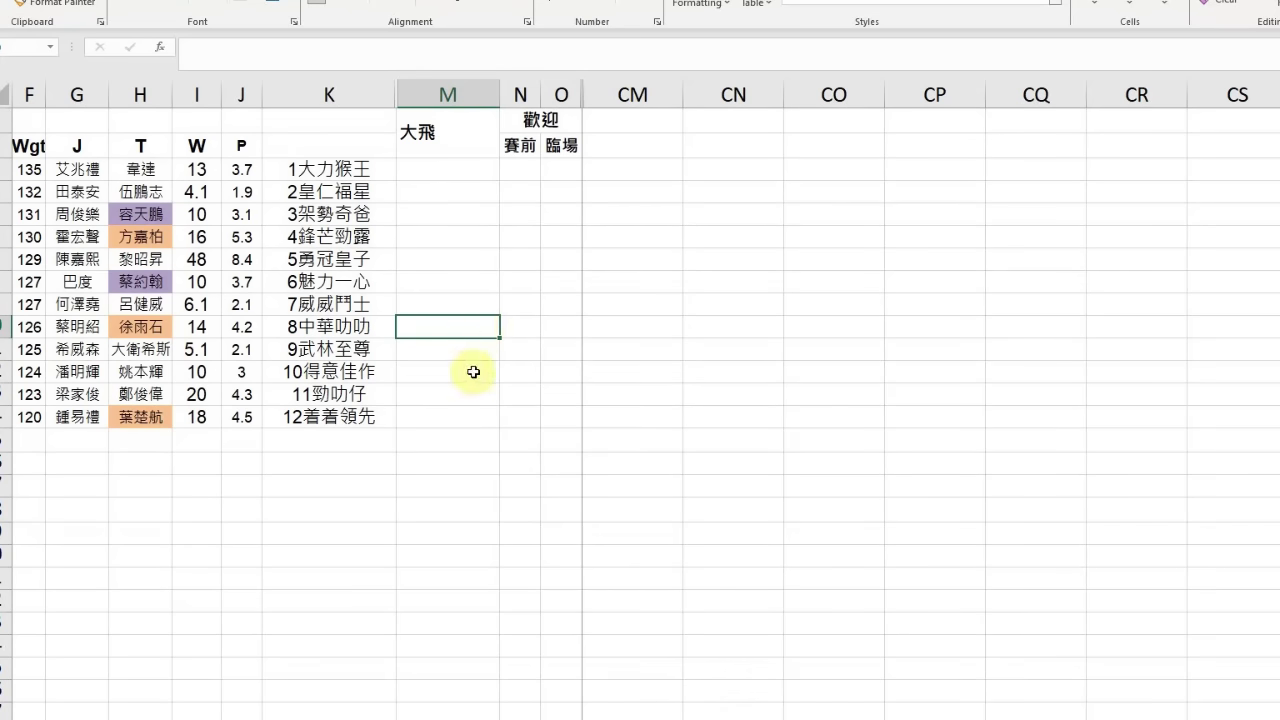
click(520, 368)
key(Down)
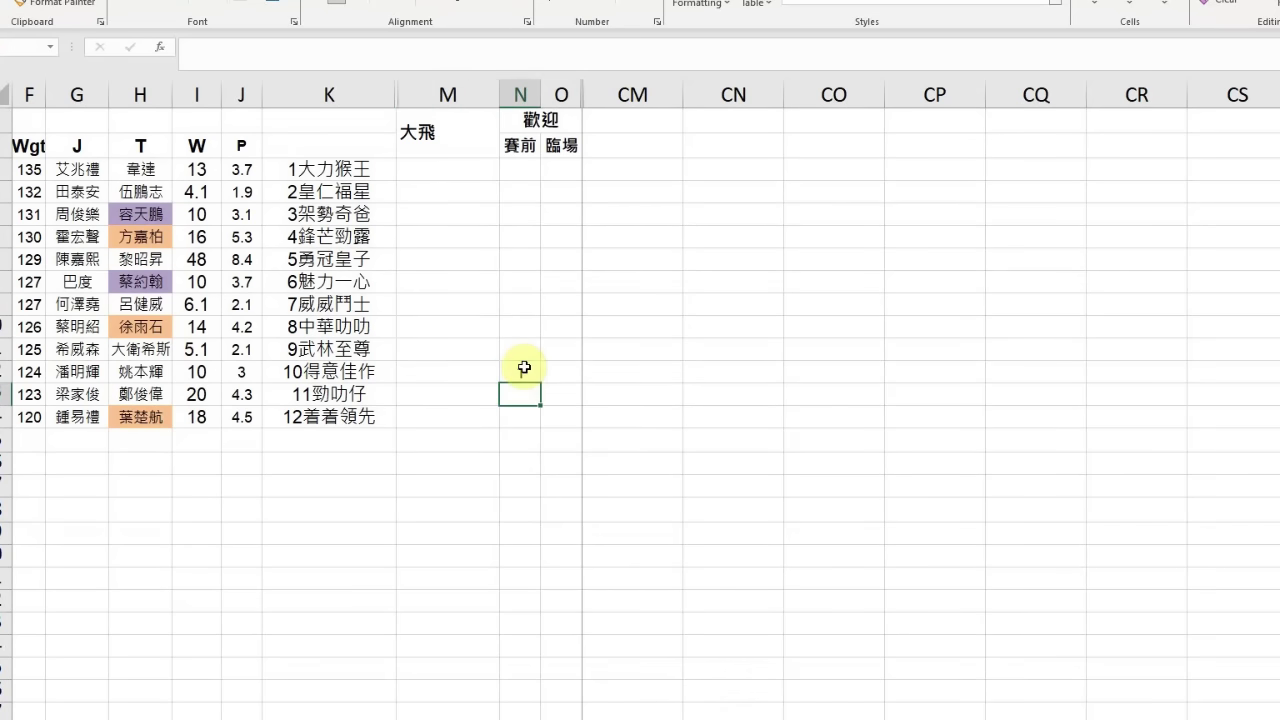
key(Up)
key(Up)
key(Up)
key(Up)
key(Up)
key(Up)
key(Up)
key(Up)
key(Up)
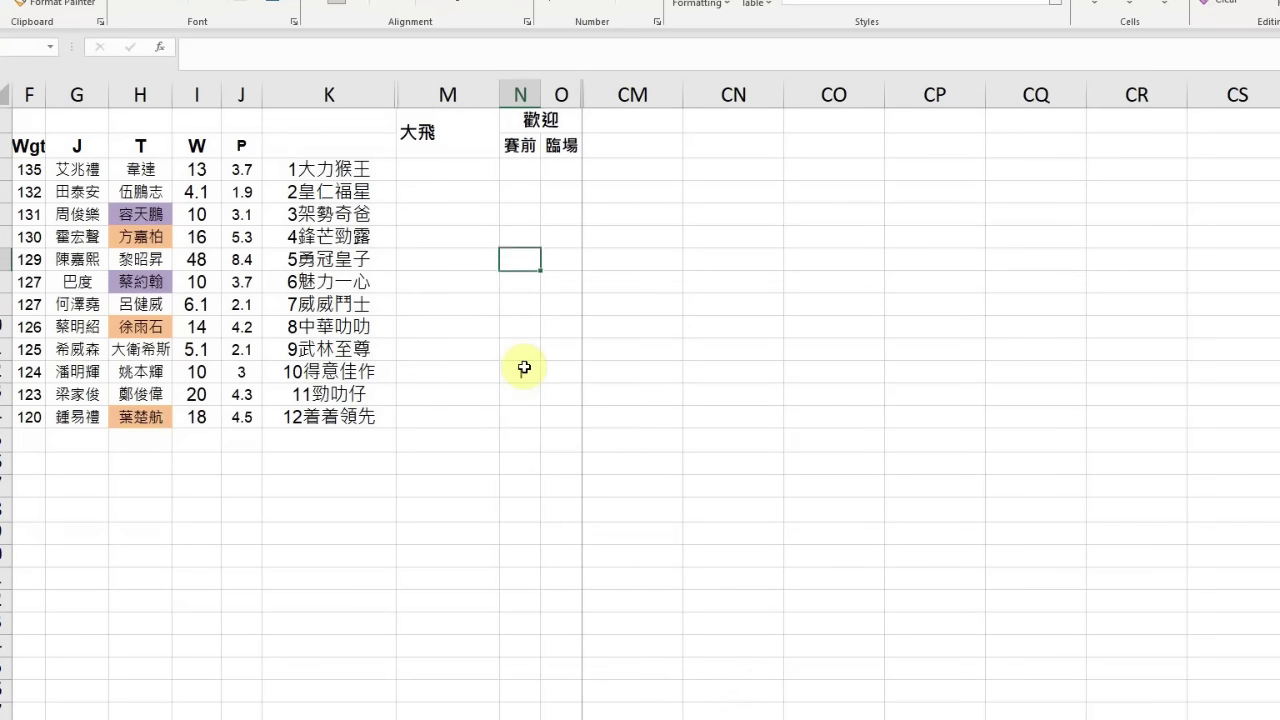
text(2)
key(Down)
text(2)
Step: Enter the 賽前 mark 2 for horses 6魅力一心, 8中華叻叻 and 9武林至尊, and 1 for 10得意佳作
key(Down)
key(Down)
key(Down)
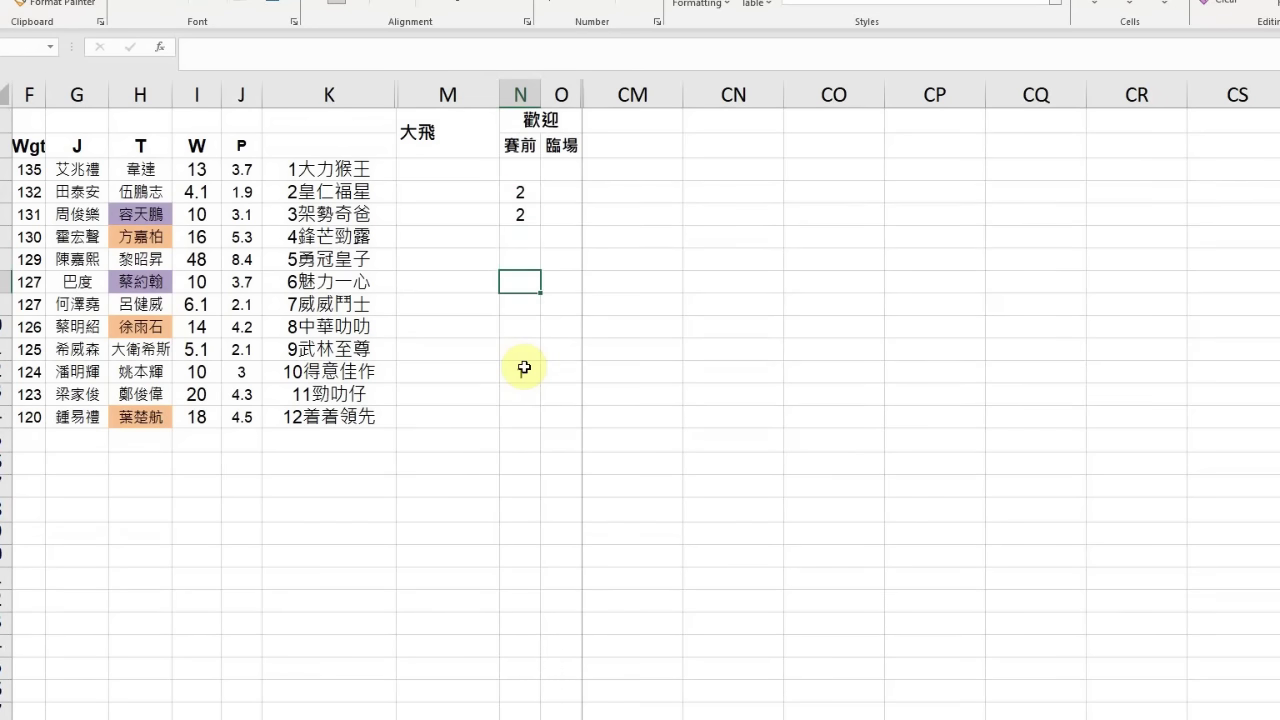
text(2)
key(Down)
key(Down)
text(2)
key(Down)
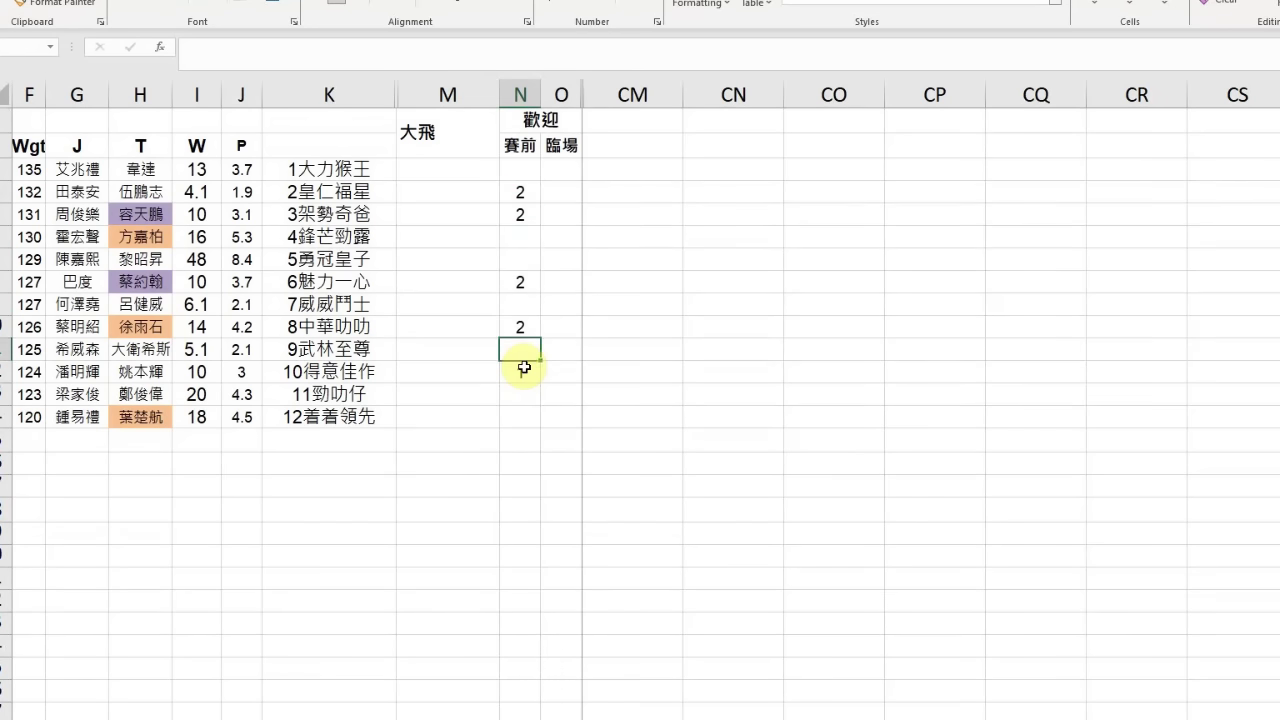
text(2)
key(Down)
text(1)
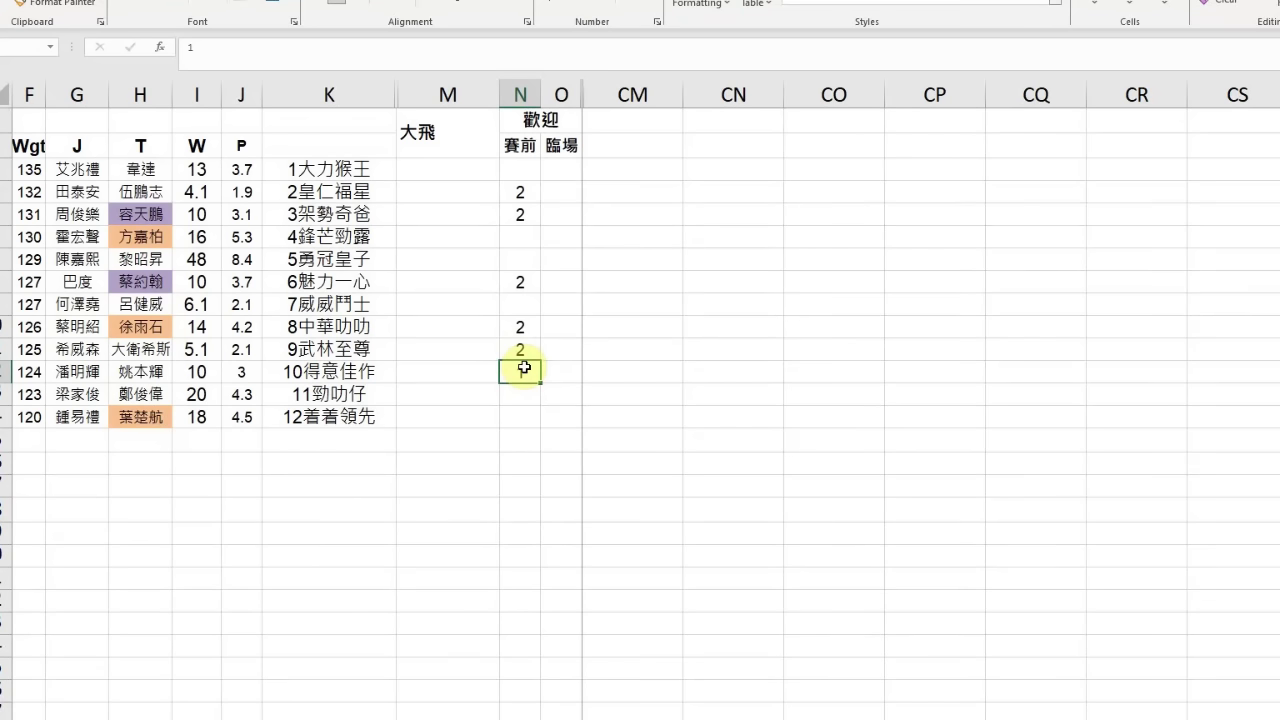
Step: Enter the 大飛 note "0/10 PQ" for horse 9武林至尊 and copy it to 10得意佳作
key(Left)
key(Up)
text(0/10 PQ)
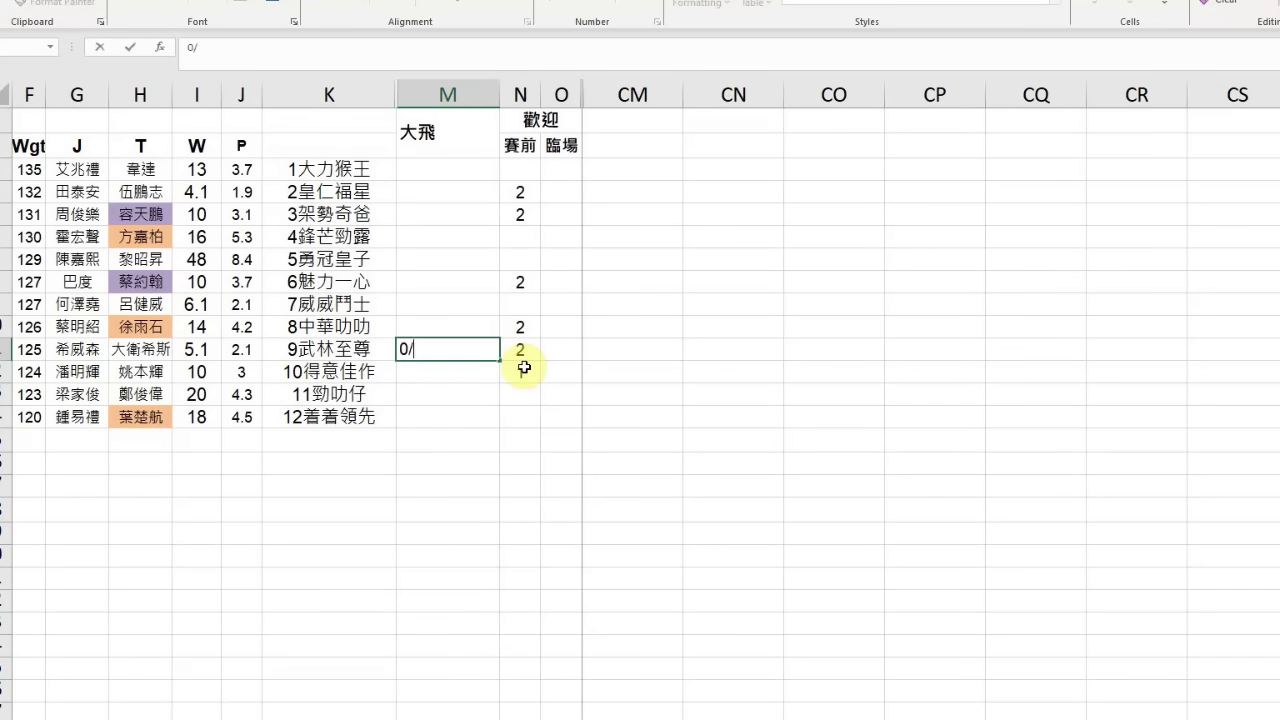
key(Return)
key(Up)
key(ctrl+c)
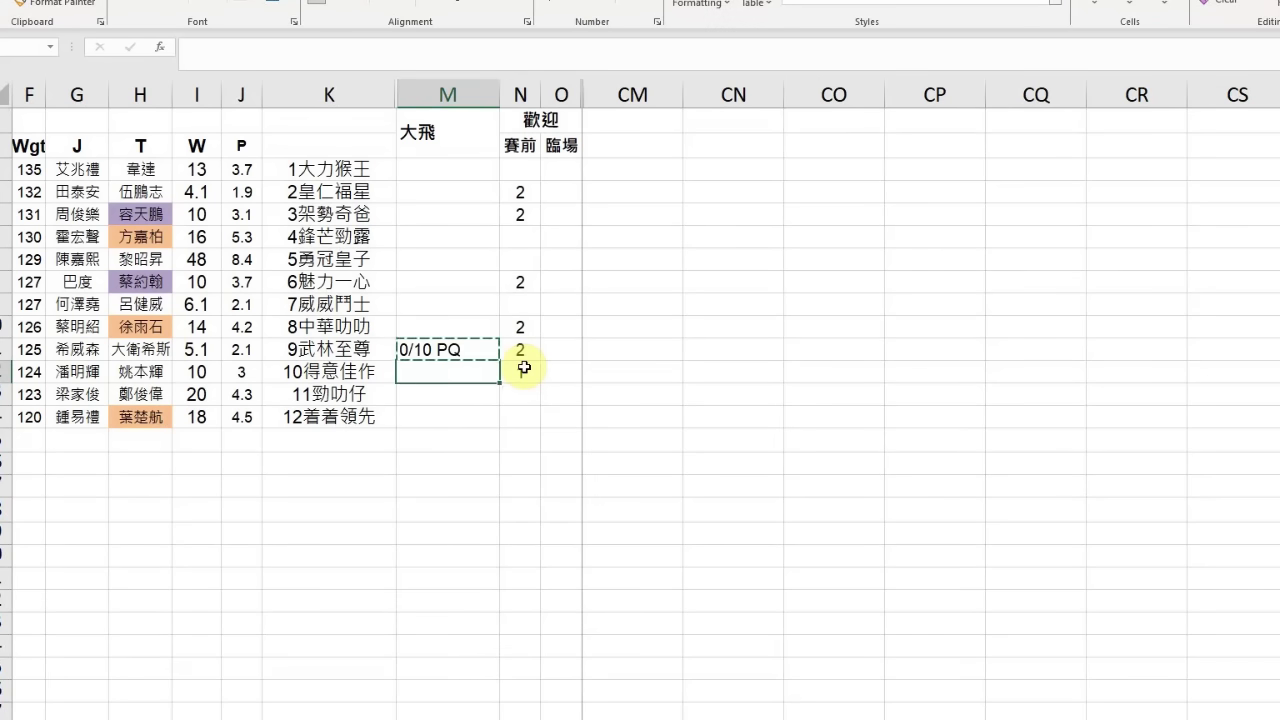
key(Down)
key(ctrl+v)
key(Escape)
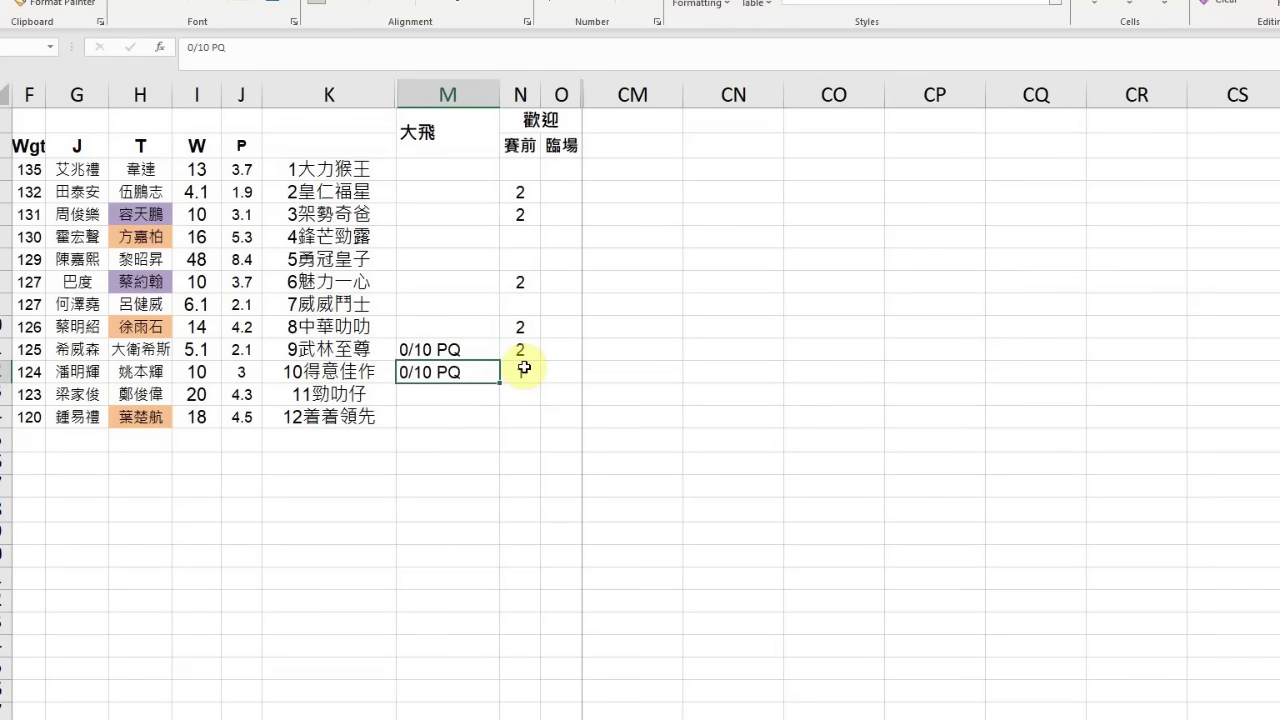
Step: Replace the 大飛 note of horse 9武林至尊 with "9/10 PQ" and copy it over the note of 10得意佳作
key(Up)
text(9/10)
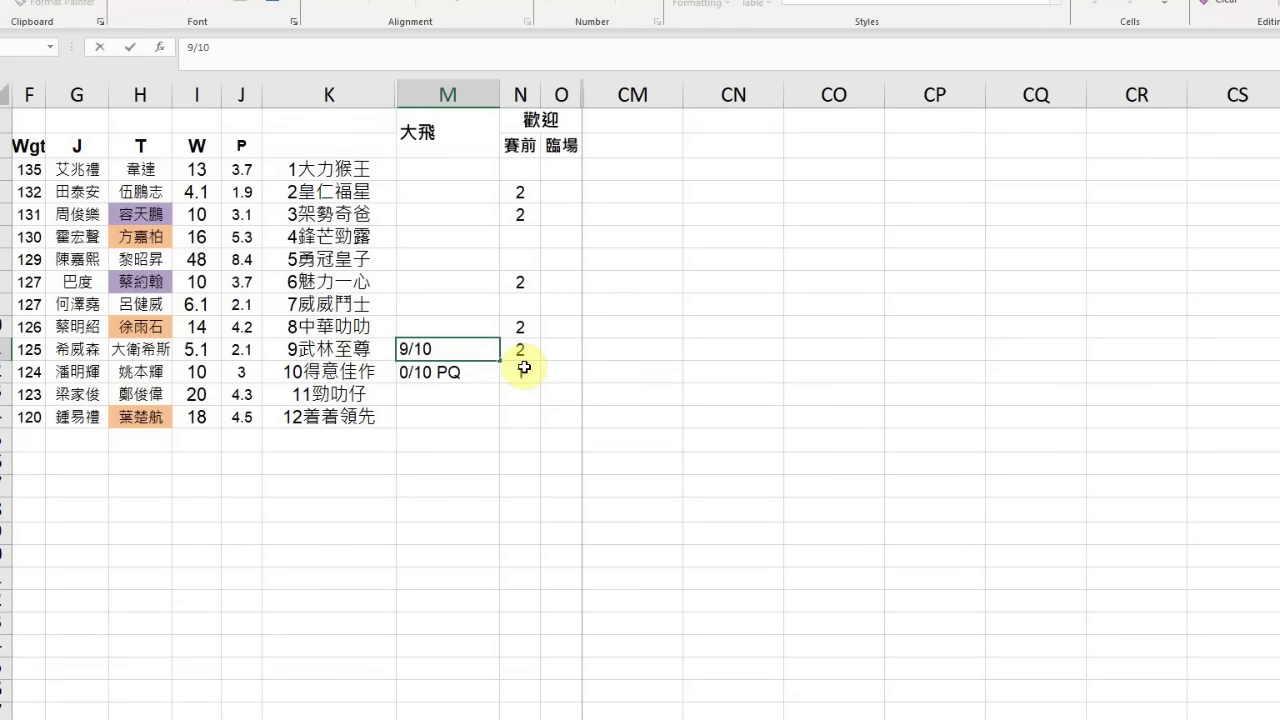
text( PQ)
key(Return)
key(Up)
key(ctrl+c)
key(Down)
key(ctrl+v)
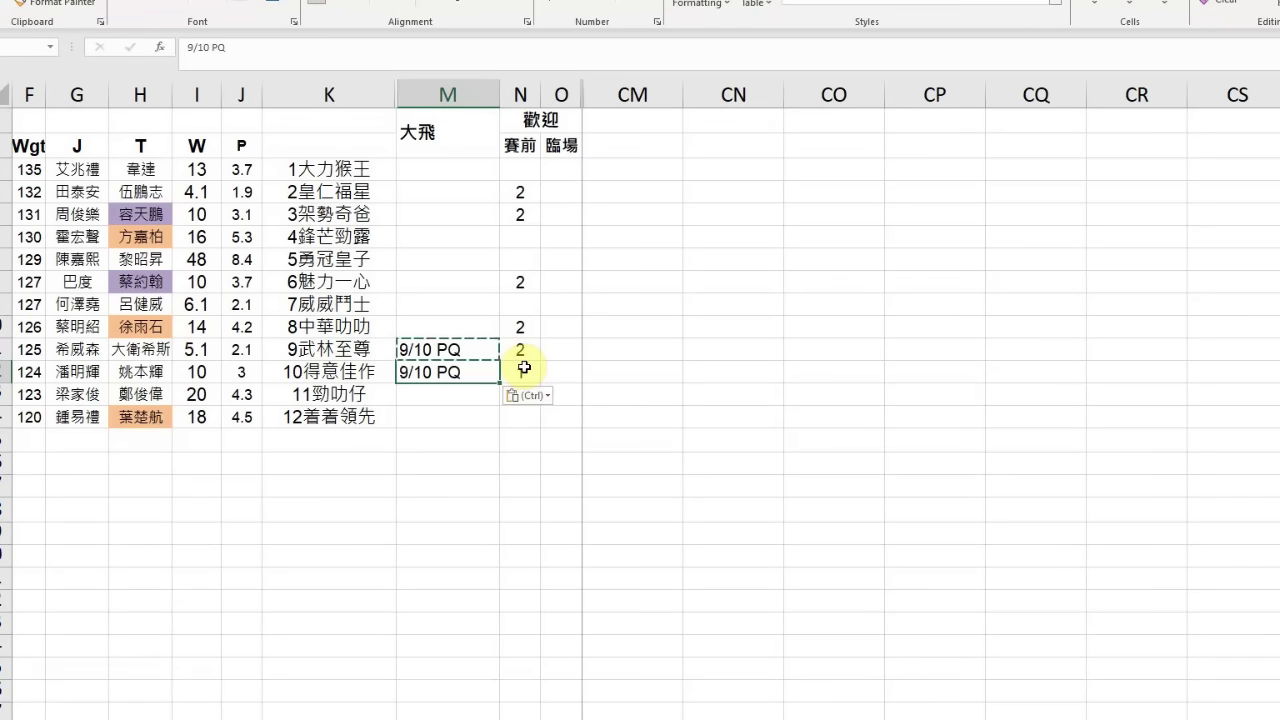
key(Escape)
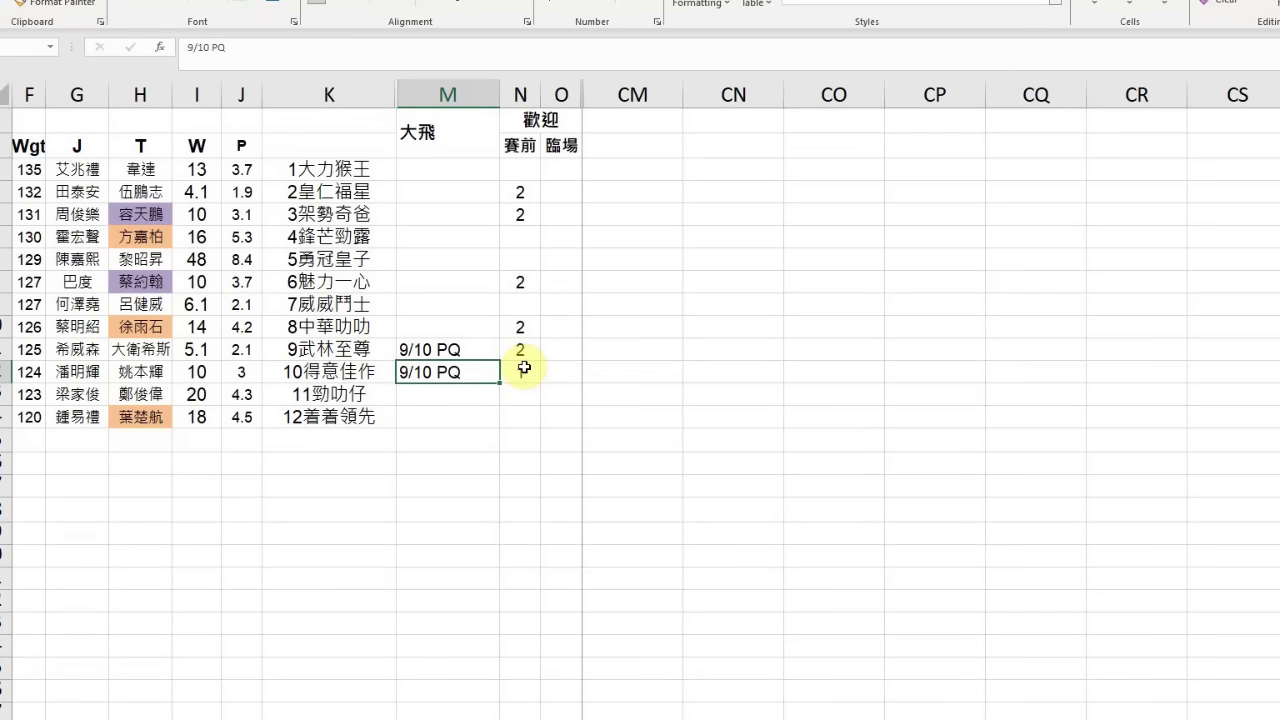
Step: On the next race sheet, enter 2 in the 賽前 column for horse 9超額認購
key(ctrl+Page_Down)
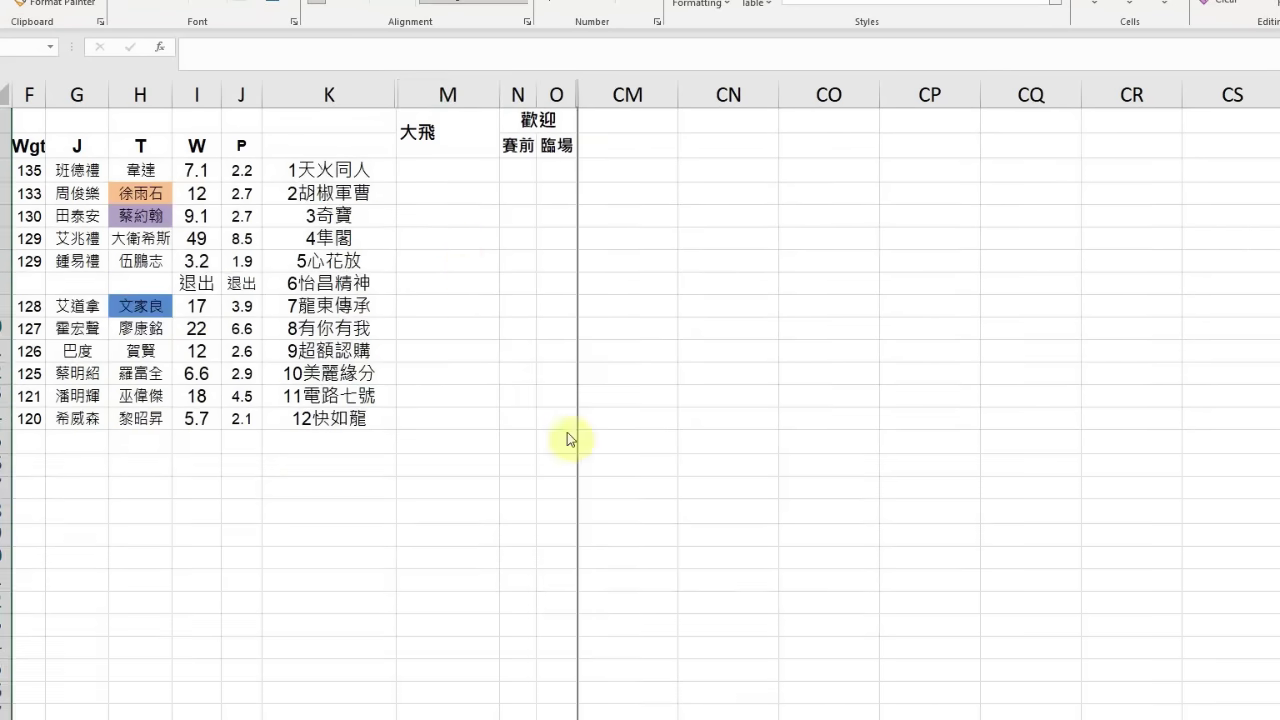
click(460, 253)
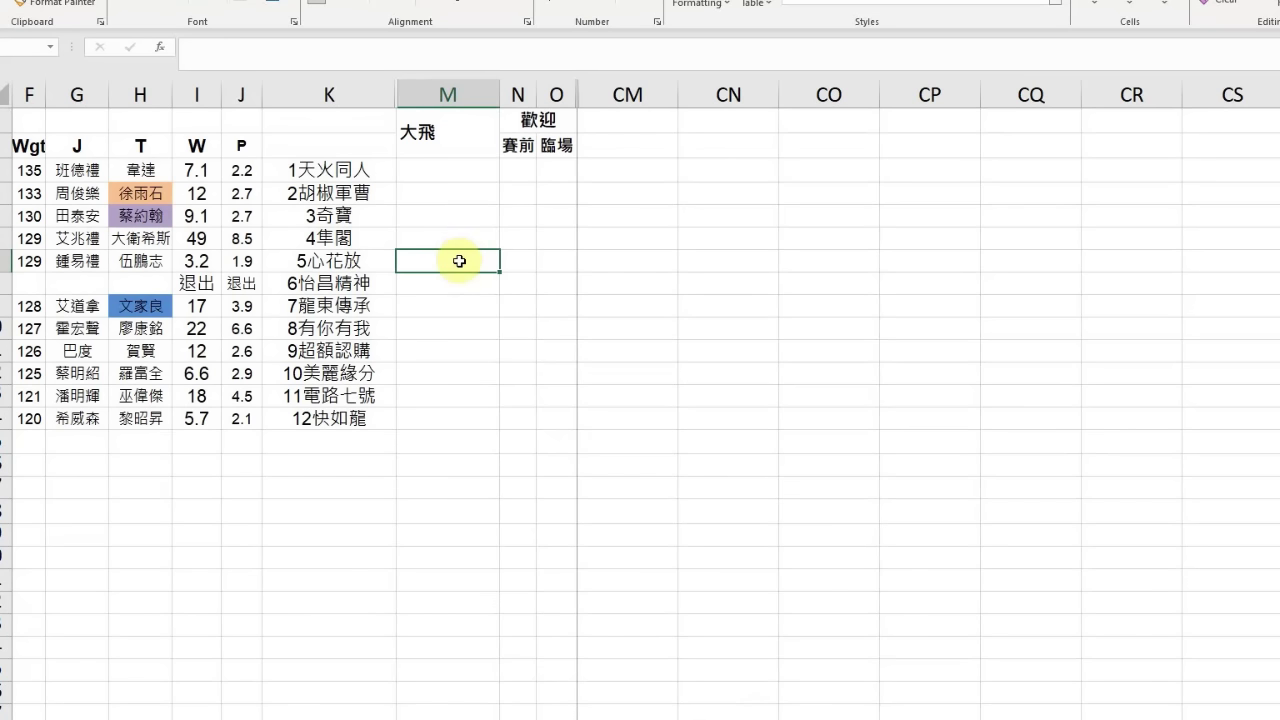
key(Down)
key(Down)
key(Down)
key(Down)
key(Right)
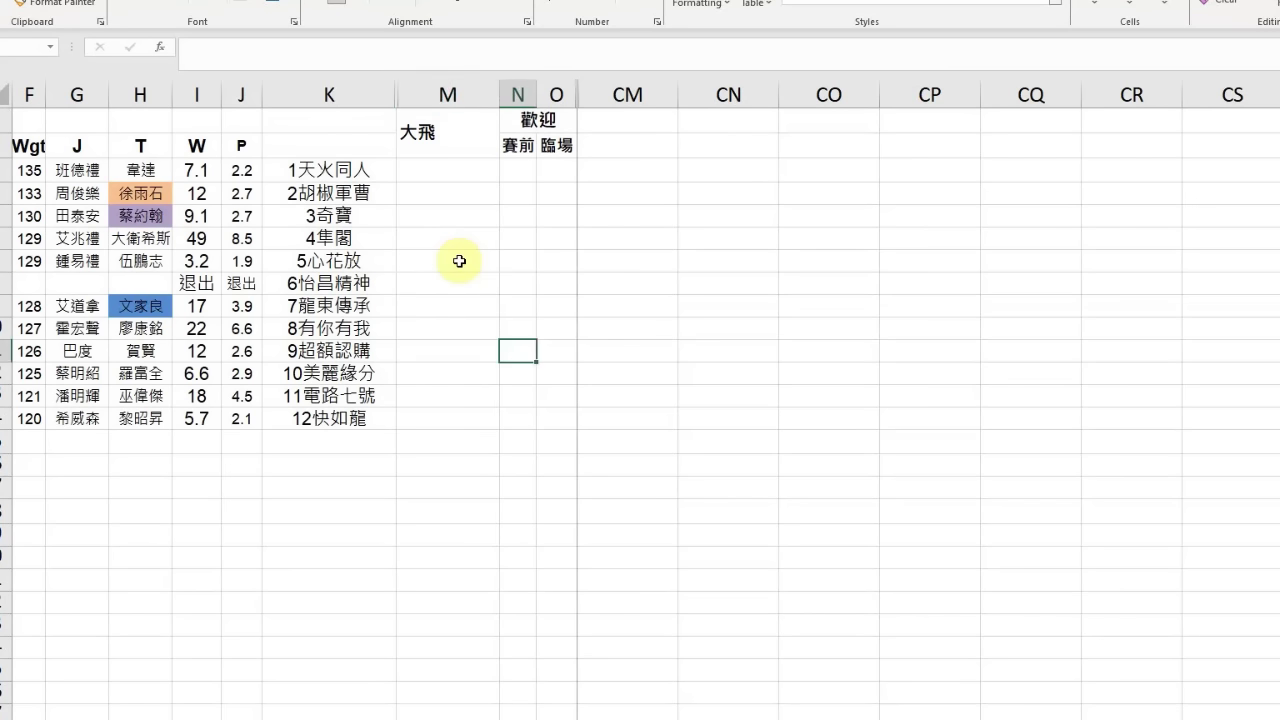
text(2)
key(Return)
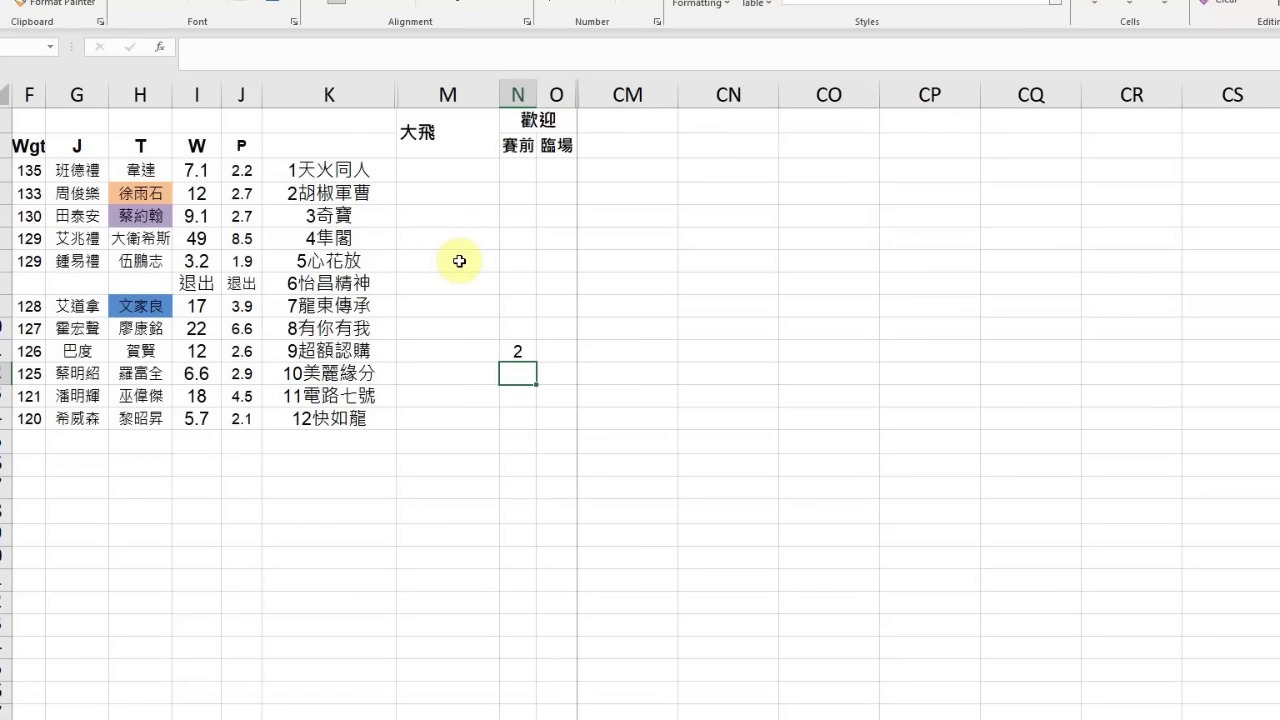
Step: Enter the 大飛 note "1-3/5/12 Q" for horse 1天火同人
key(Up)
key(Up)
key(Up)
key(Up)
key(Up)
key(Up)
key(Up)
key(Up)
key(Left)
key(Left)
key(Up)
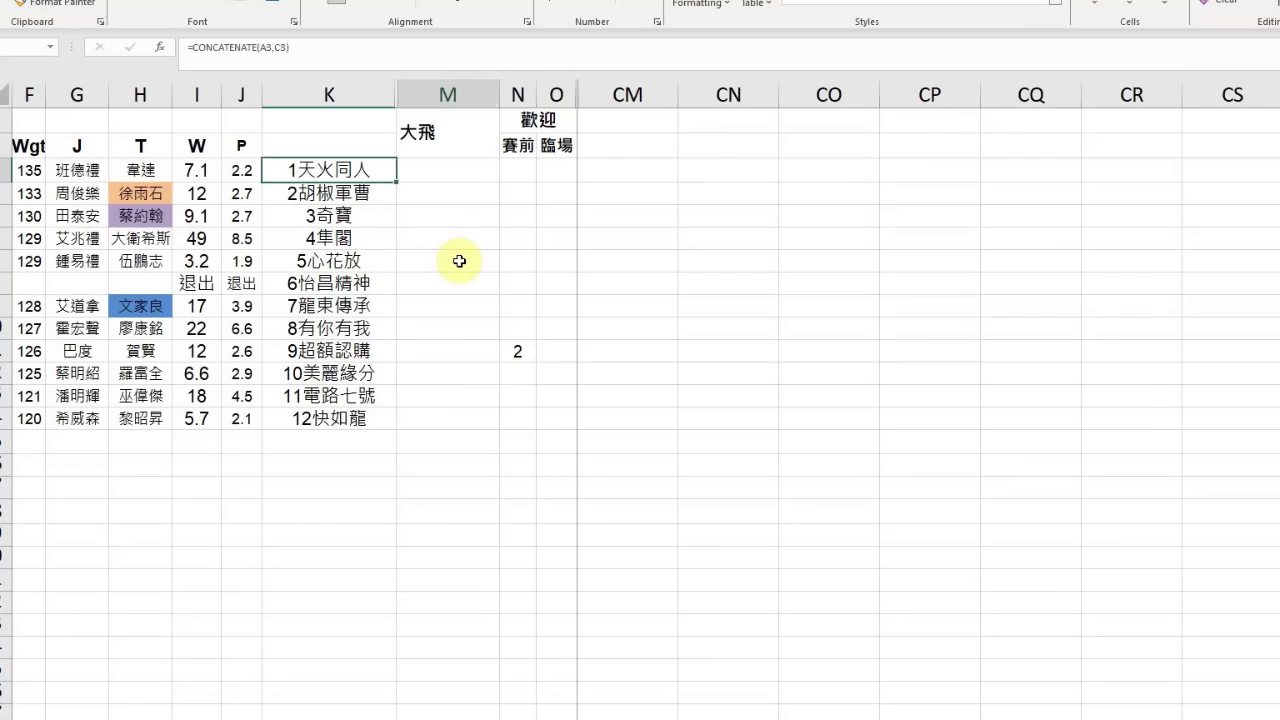
key(Right)
text(1/3/5)
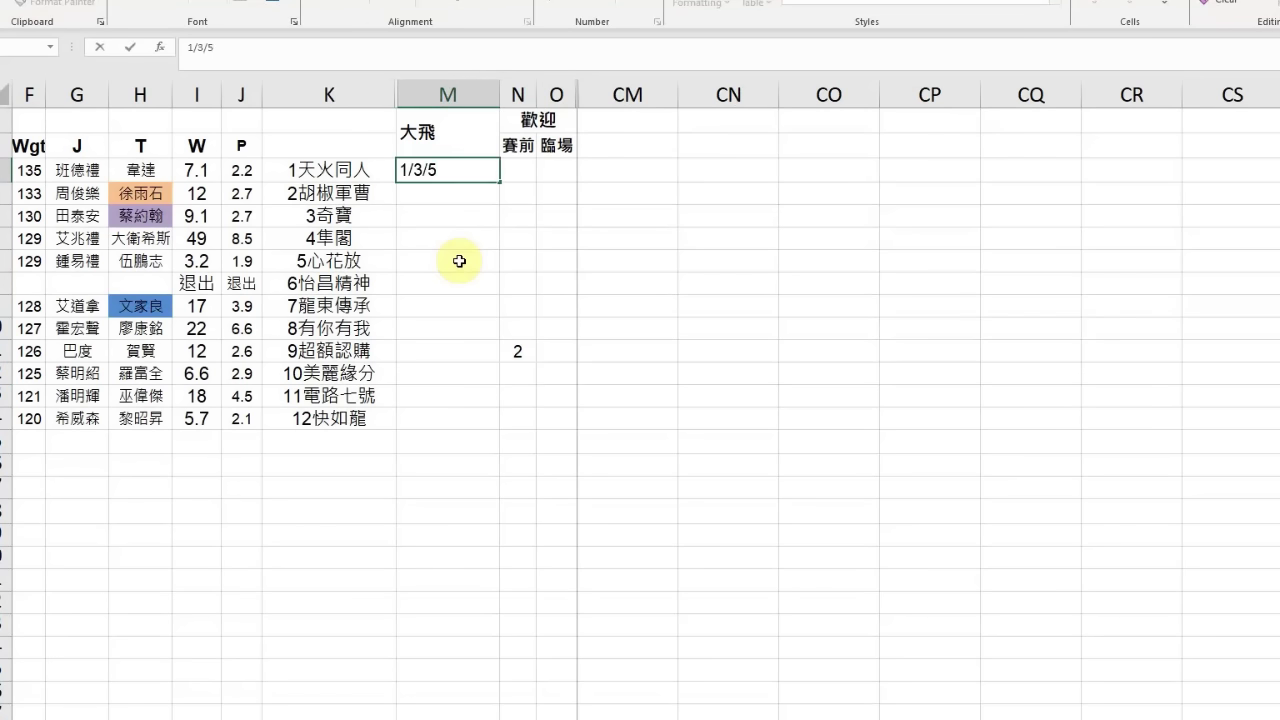
text(/12 Q)
click(412, 172)
key(BackSpace)
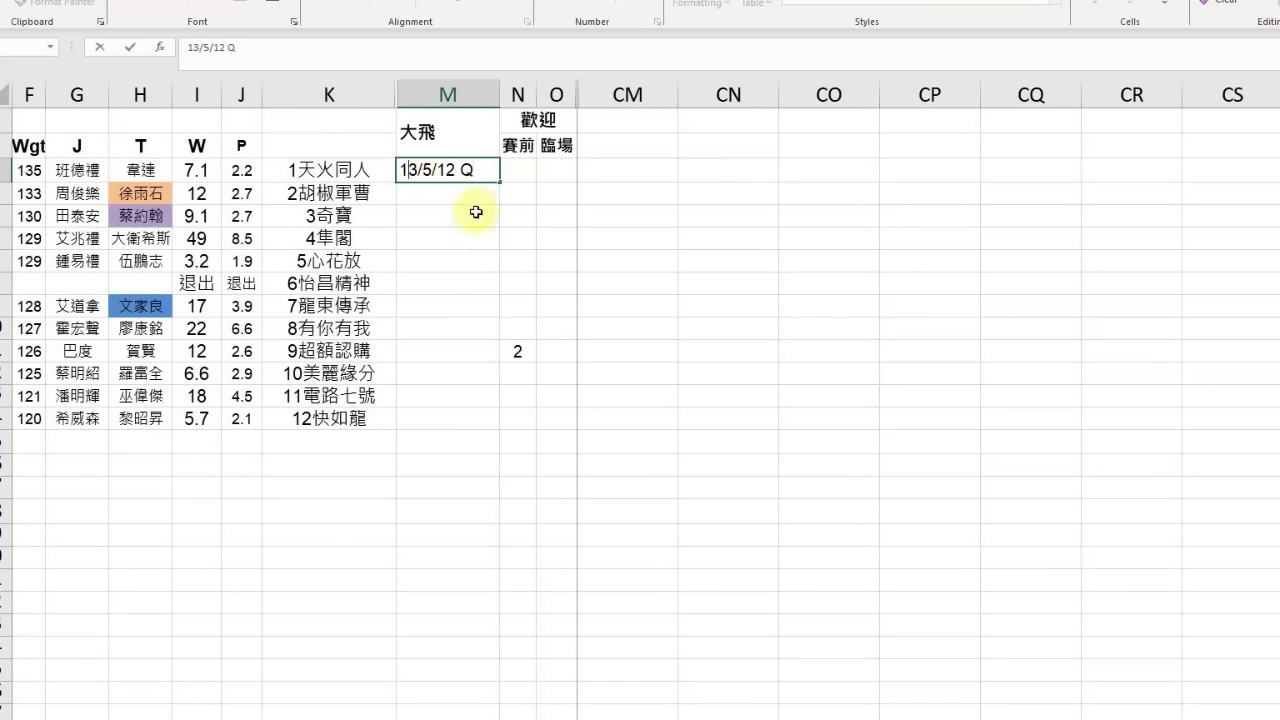
text(-)
key(Return)
key(Up)
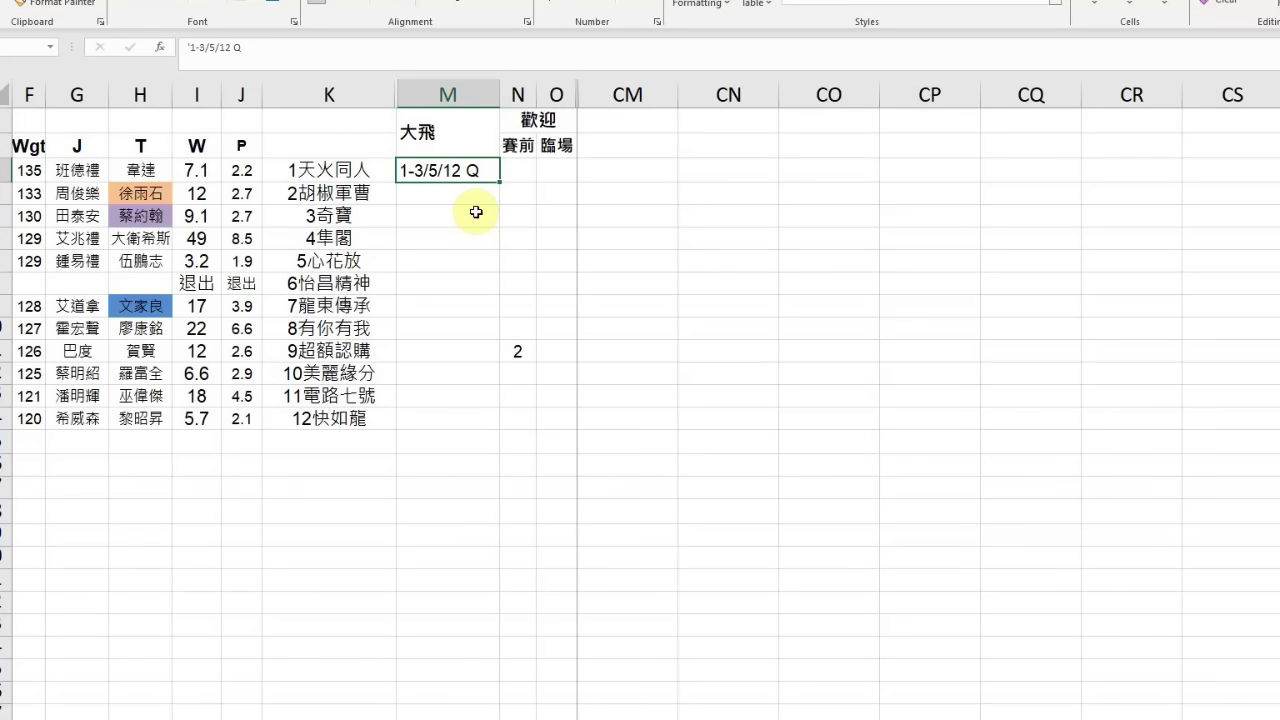
Step: Enter the 大飛 note "5 WP" for horse 5心花放
key(Down)
key(Down)
key(Down)
key(Down)
text(5 W)
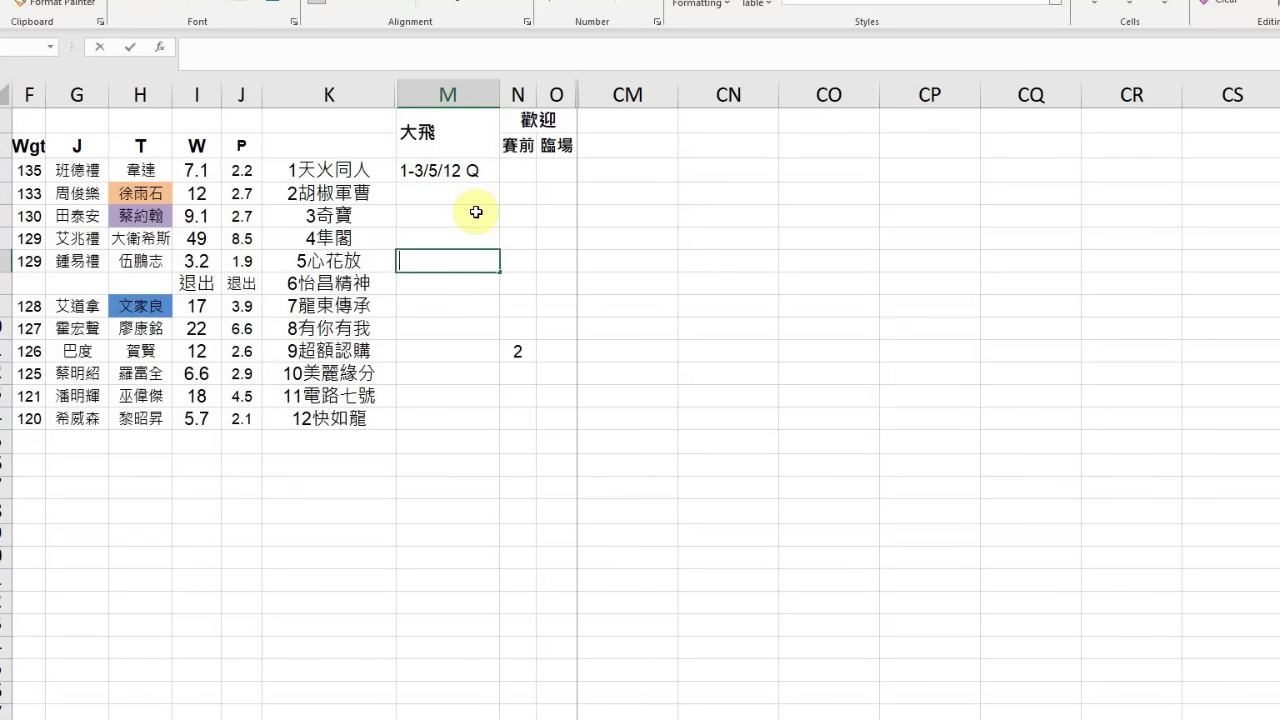
text(P)
key(Return)
key(Up)
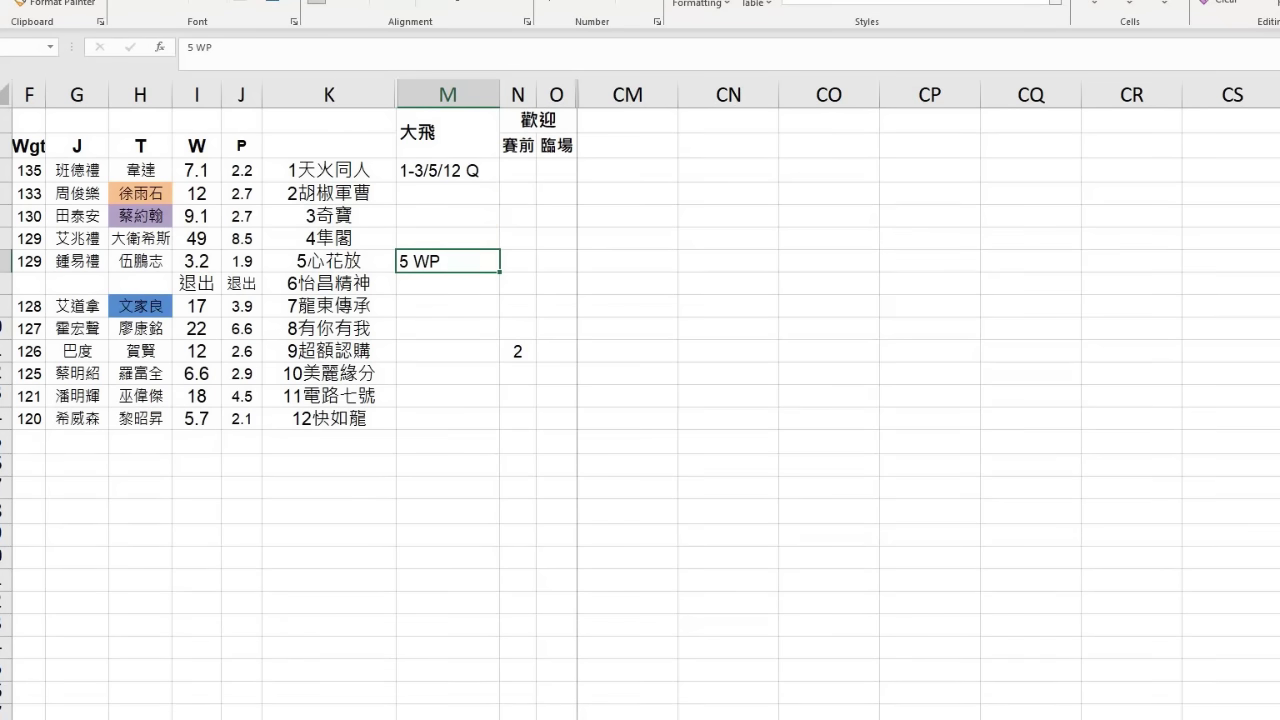
Step: On the next race sheet, enter 1 in the 賽前 column for horses 4威武覺醒 and 11獨角獸
key(ctrl+Page_Down)
click(457, 351)
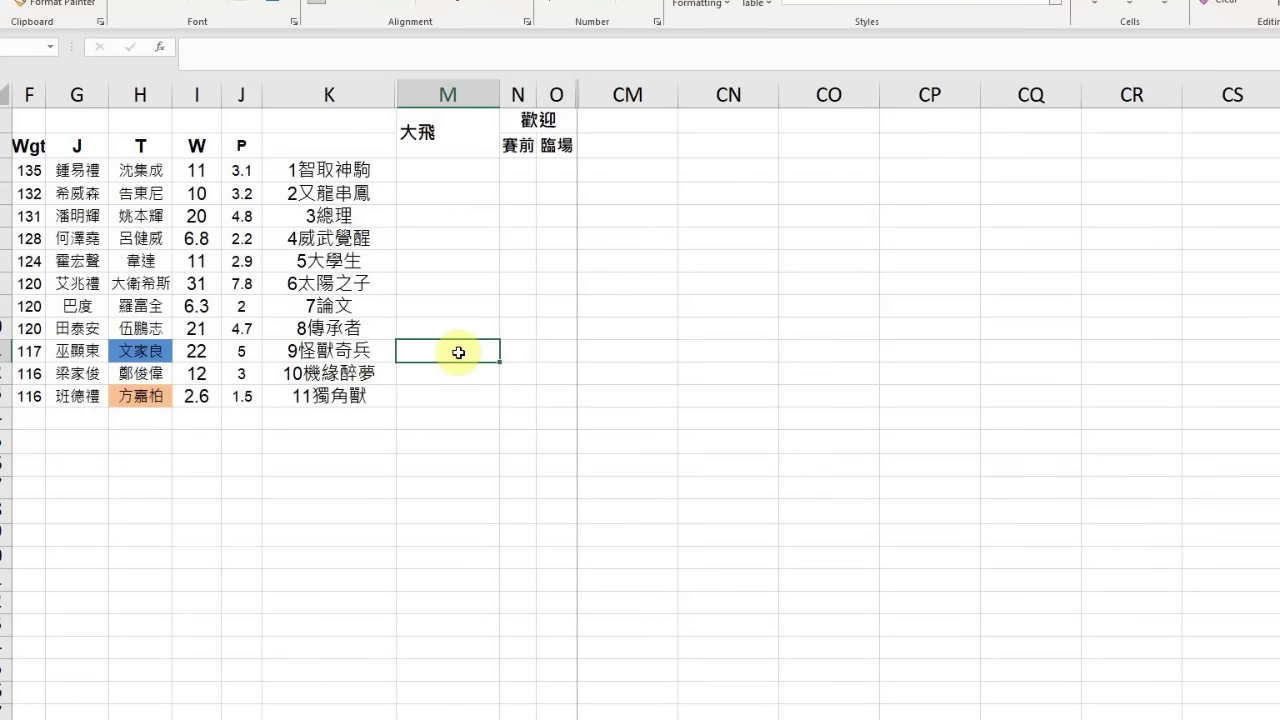
key(Right)
key(Up)
key(Up)
key(Up)
key(Up)
key(Up)
text(1)
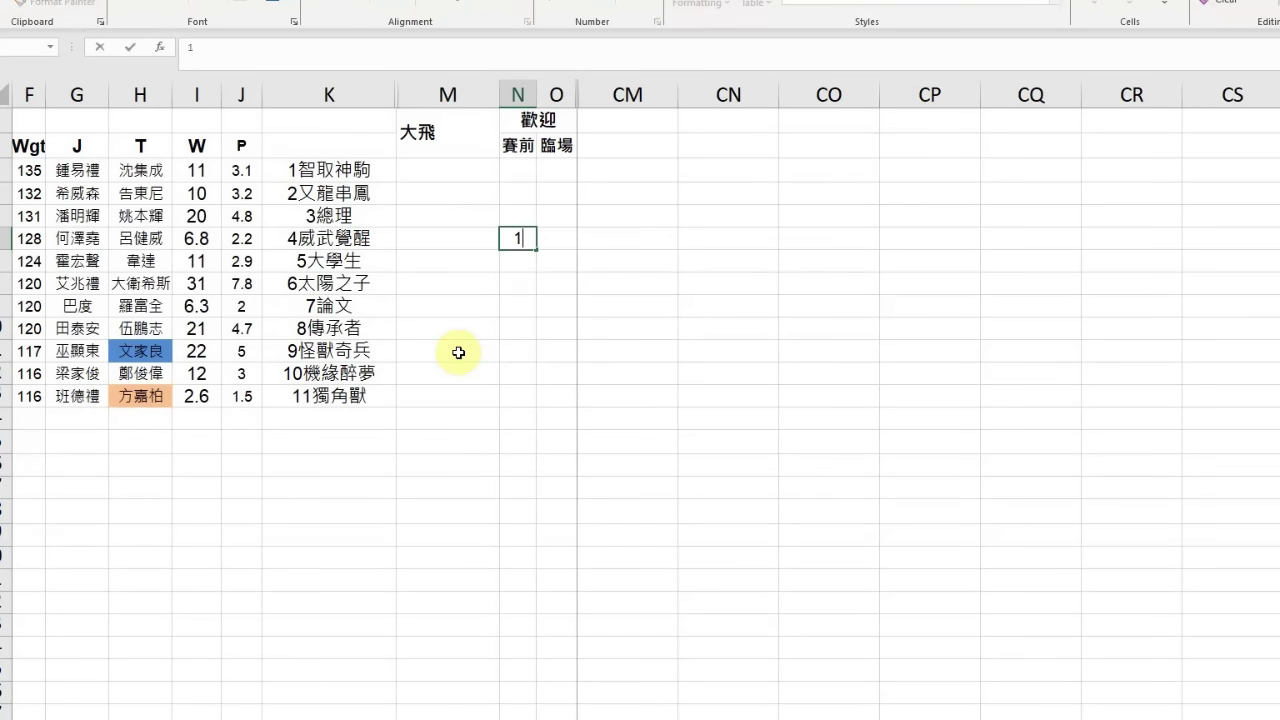
key(Down)
key(Down)
key(Down)
key(Down)
key(Down)
key(Down)
key(Down)
text(1)
key(Return)
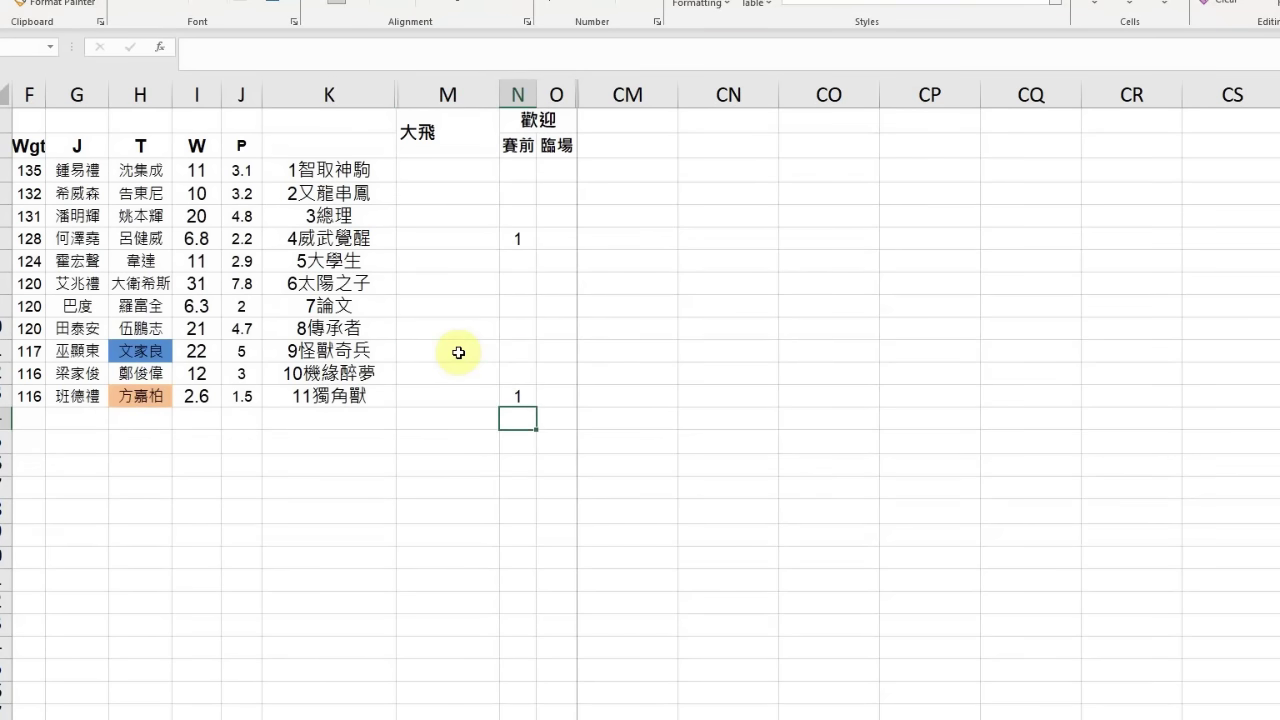
Step: Enter the 賽前 mark 2 for horse 5大學生
key(Up)
key(Up)
key(Up)
key(Up)
key(Up)
key(Up)
key(Up)
text(2)
key(Return)
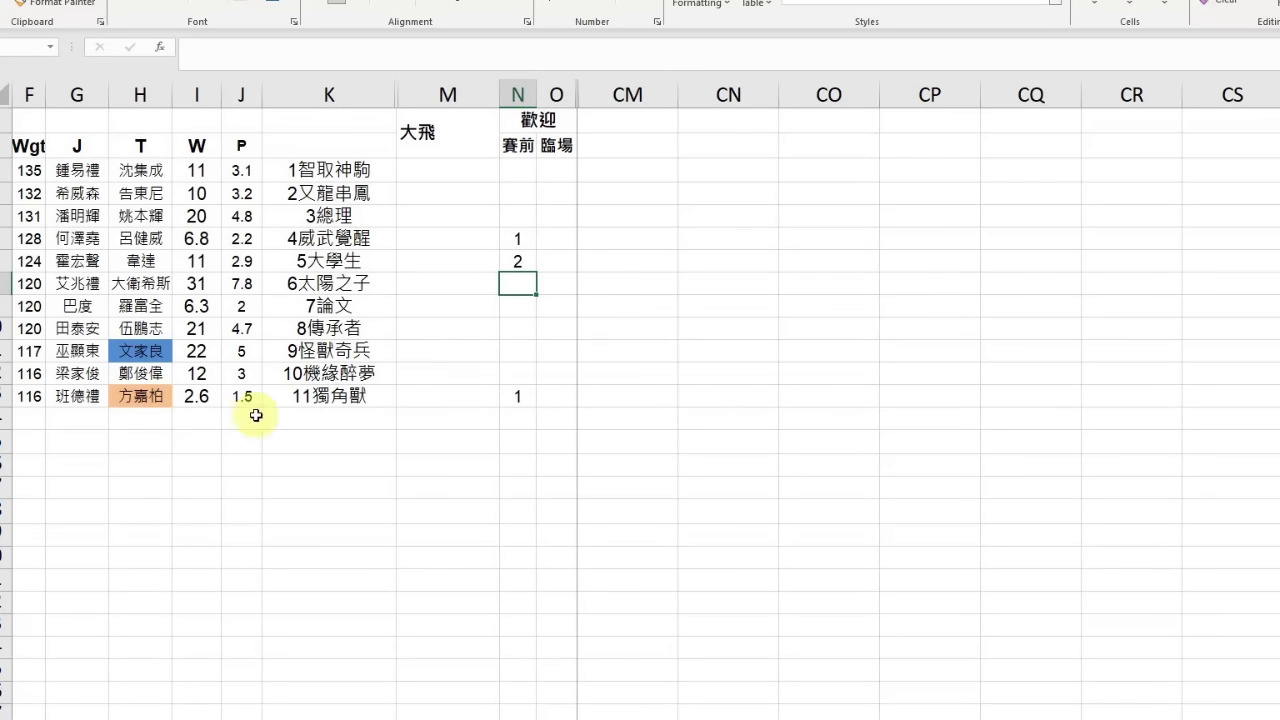
Step: Enter the 大飛 note "11-4/7 Q" for horse 11獨角獸
click(425, 398)
text(11-4/7 Q)
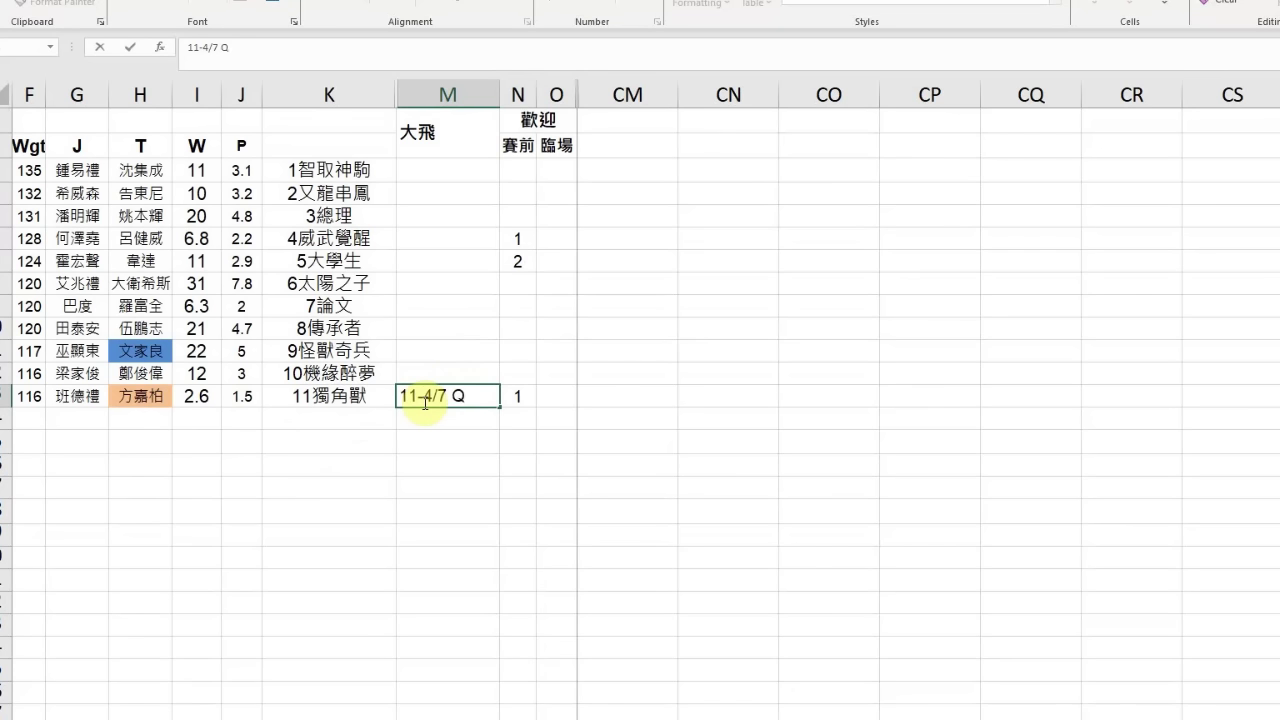
key(Return)
click(424, 401)
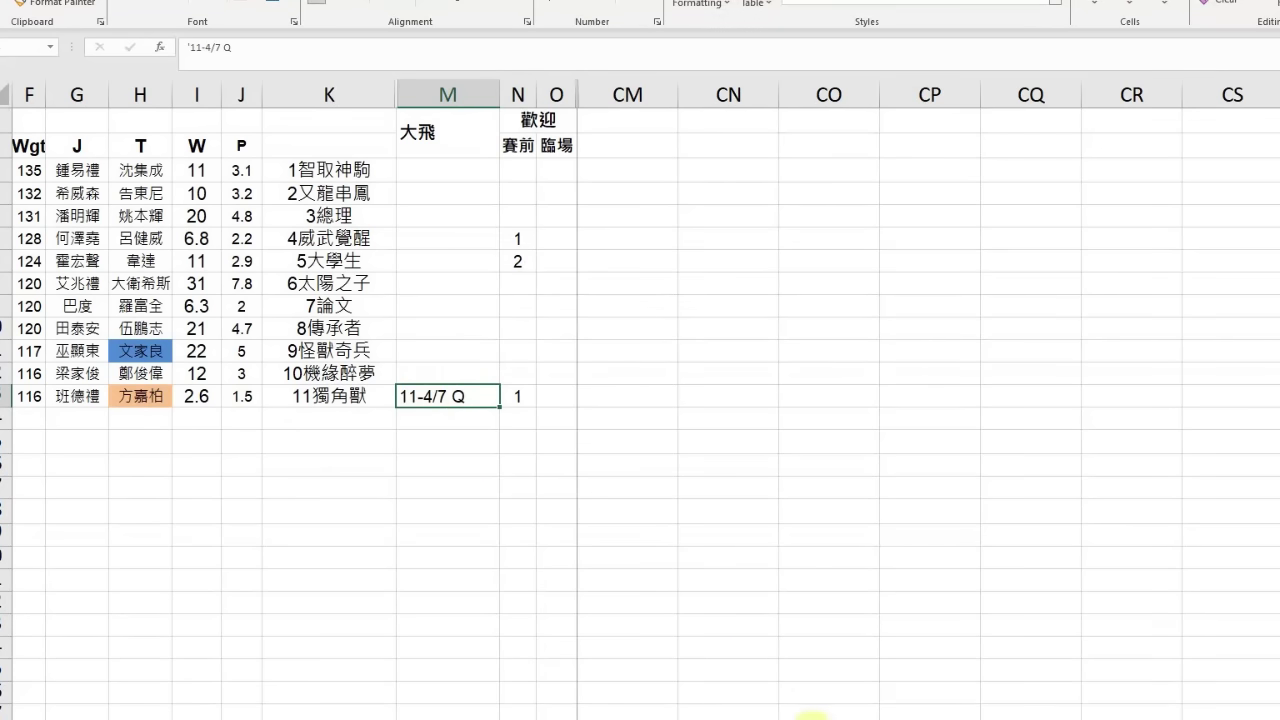
Step: On the next race sheet, enter 1 in the 賽前 column for horses 5你知我拼 and 7美麗第一
click(805, 716)
click(454, 310)
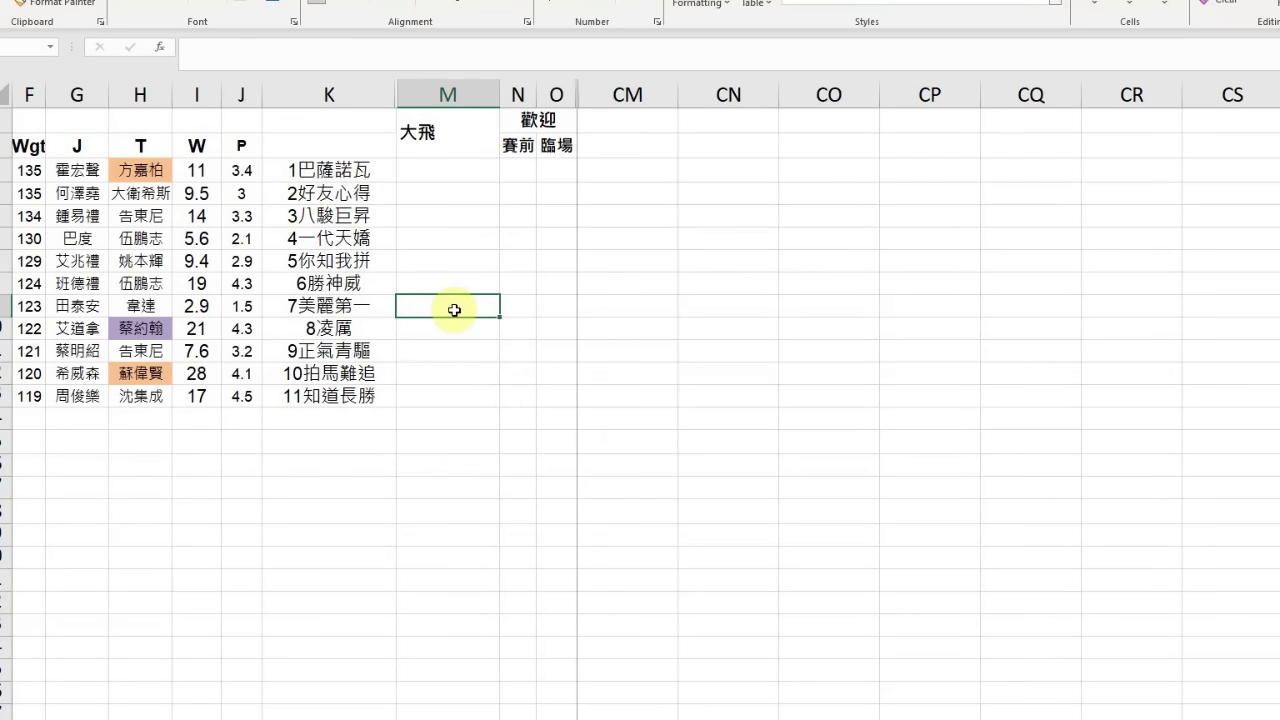
click(516, 279)
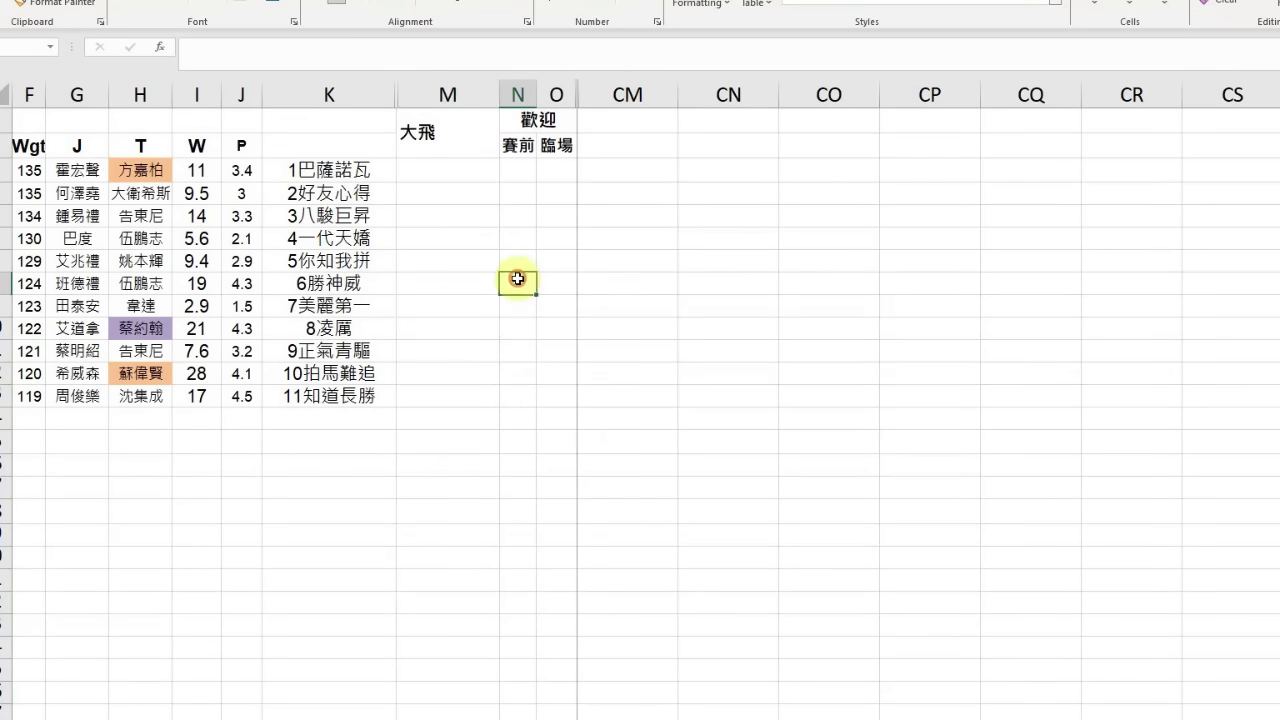
key(Up)
text(1)
key(Return)
key(Return)
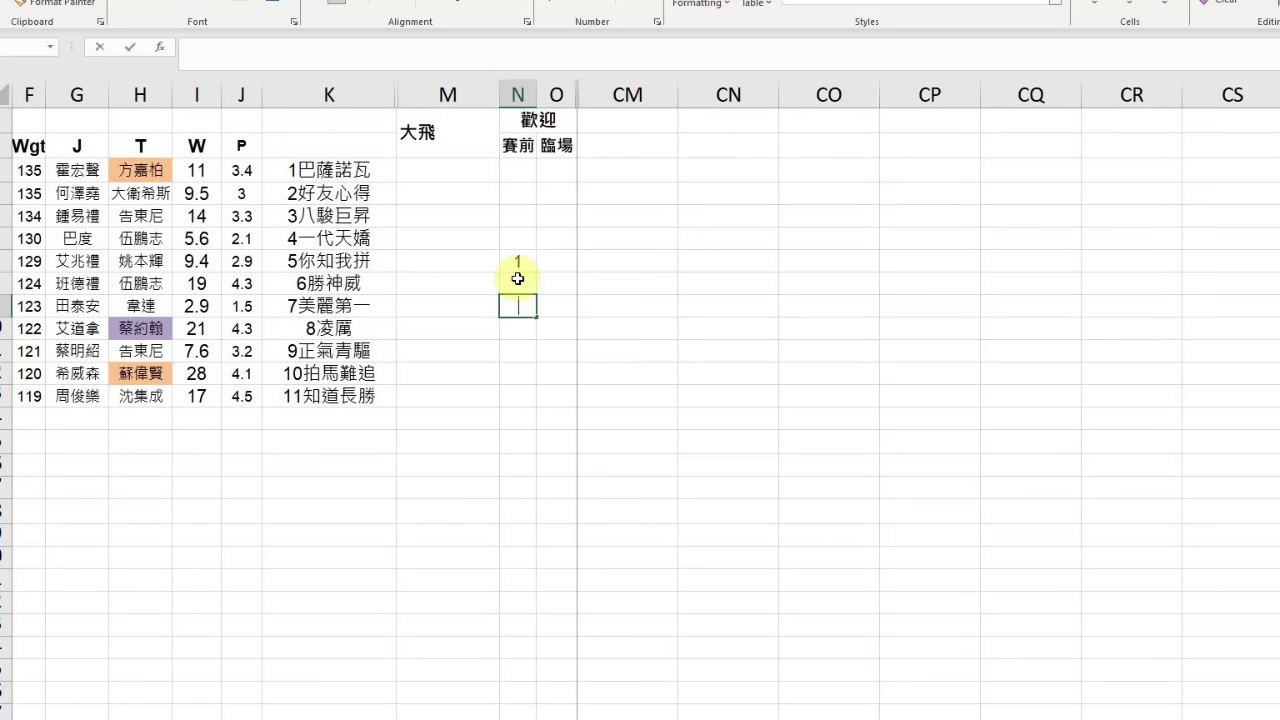
text(1)
key(Return)
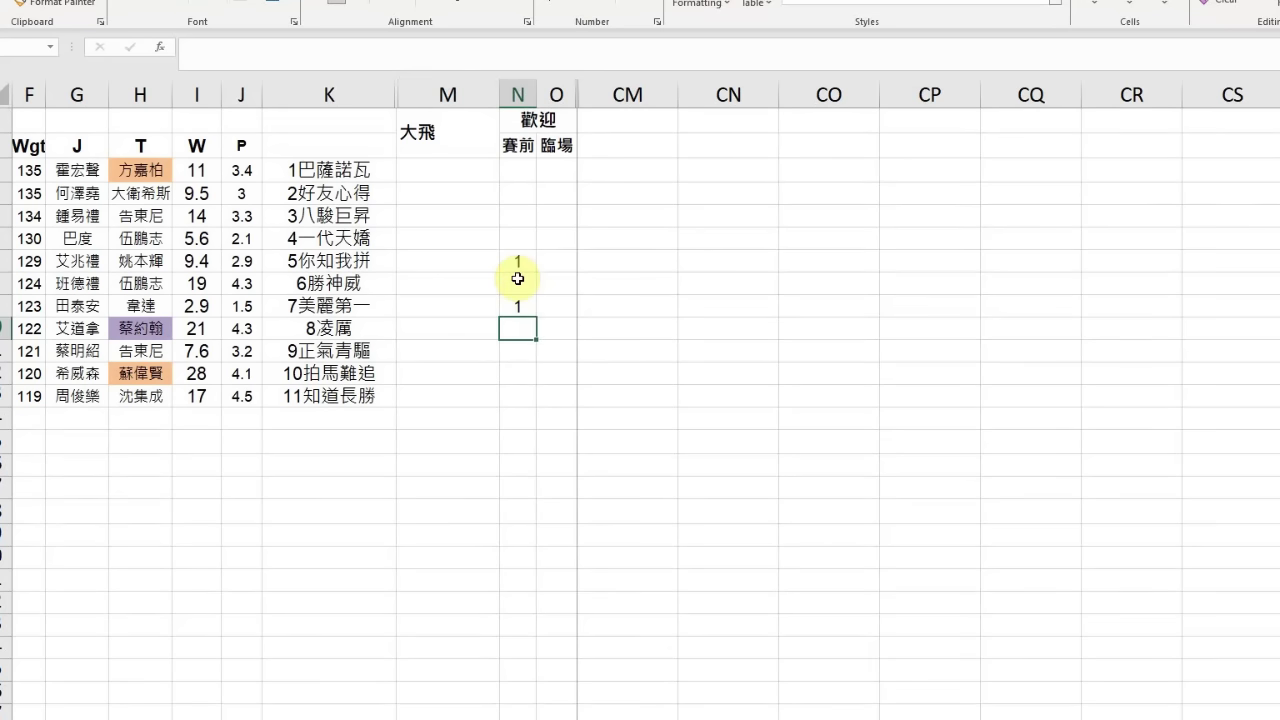
Step: Enter the 賽前 mark 2 for horses 1巴薩諾瓦 and 2好友心得
key(Up)
key(Up)
key(Up)
key(Up)
key(Up)
key(Up)
key(Up)
text(2)
key(Return)
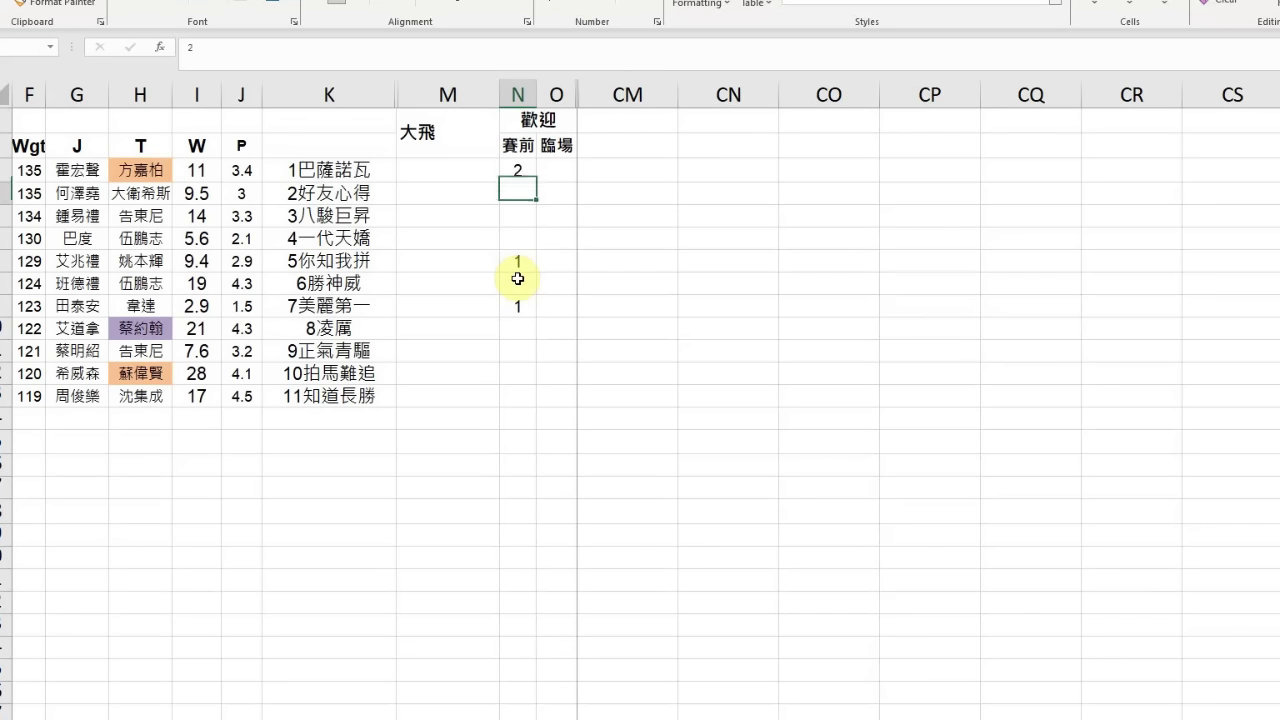
text(2)
key(Return)
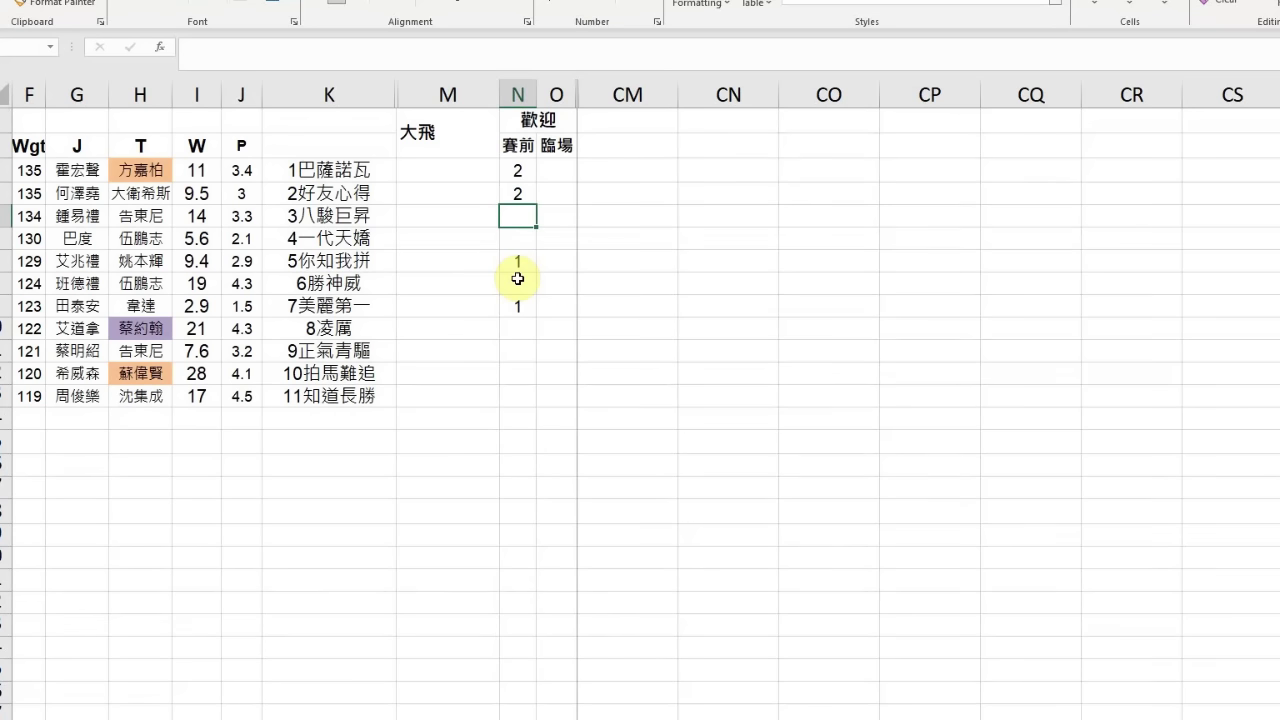
Step: Enter the 大飛 note "9 Win" for horse 9正氣青驅
click(465, 352)
text(9)
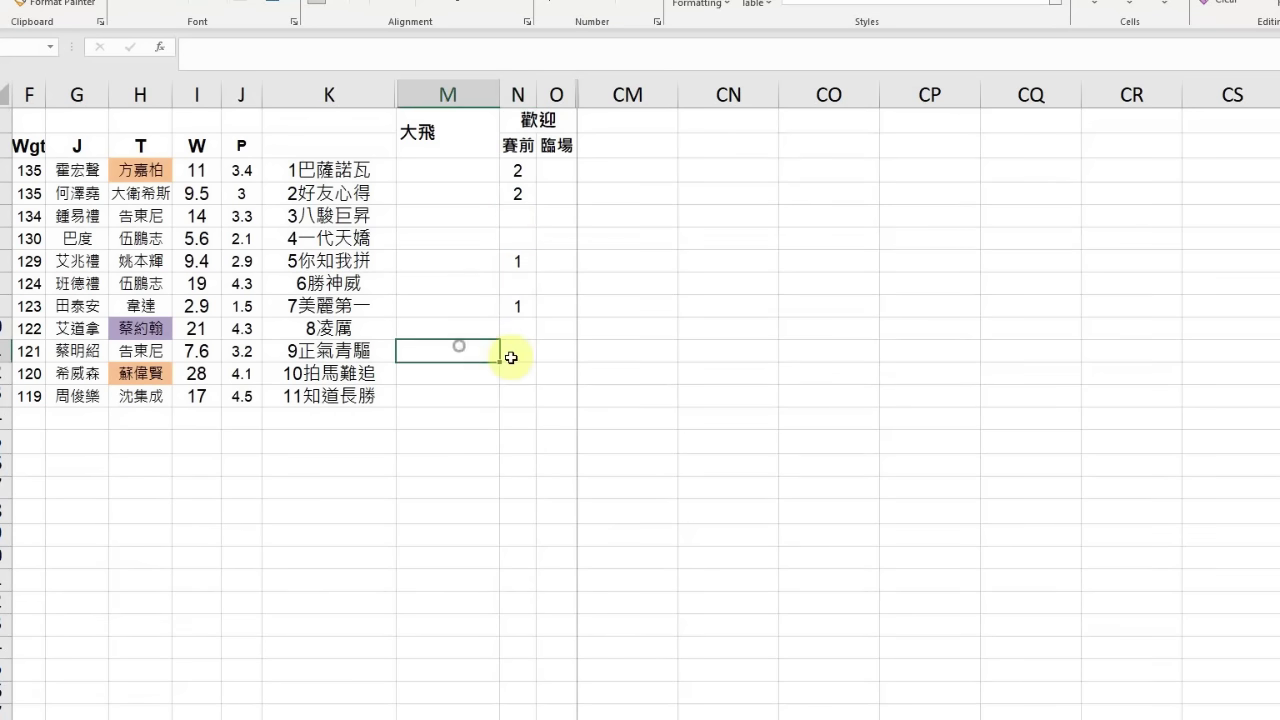
text( Win)
key(Return)
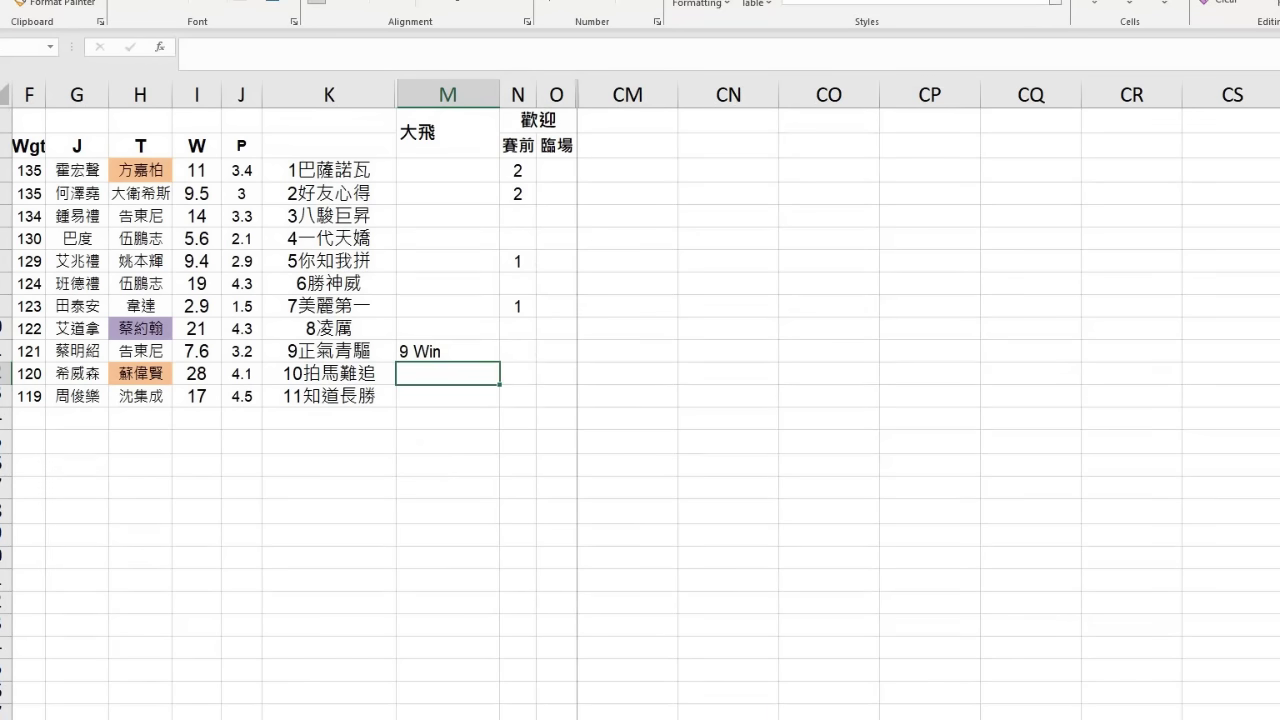
Step: On the next race sheet, enter the 賽前 mark 1 for horse 1嫡愛心
click(810, 705)
click(532, 393)
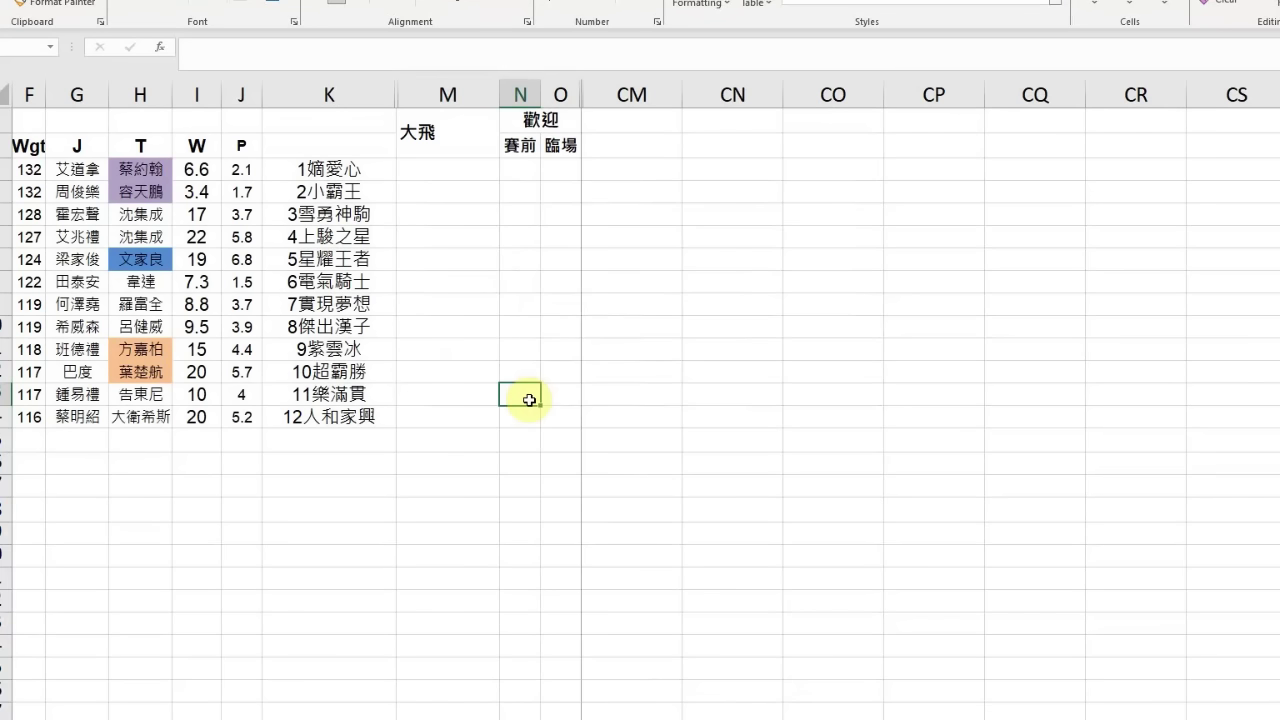
key(Up)
key(Up)
key(Up)
key(Up)
key(Up)
key(Up)
key(Up)
key(Up)
key(Up)
key(Up)
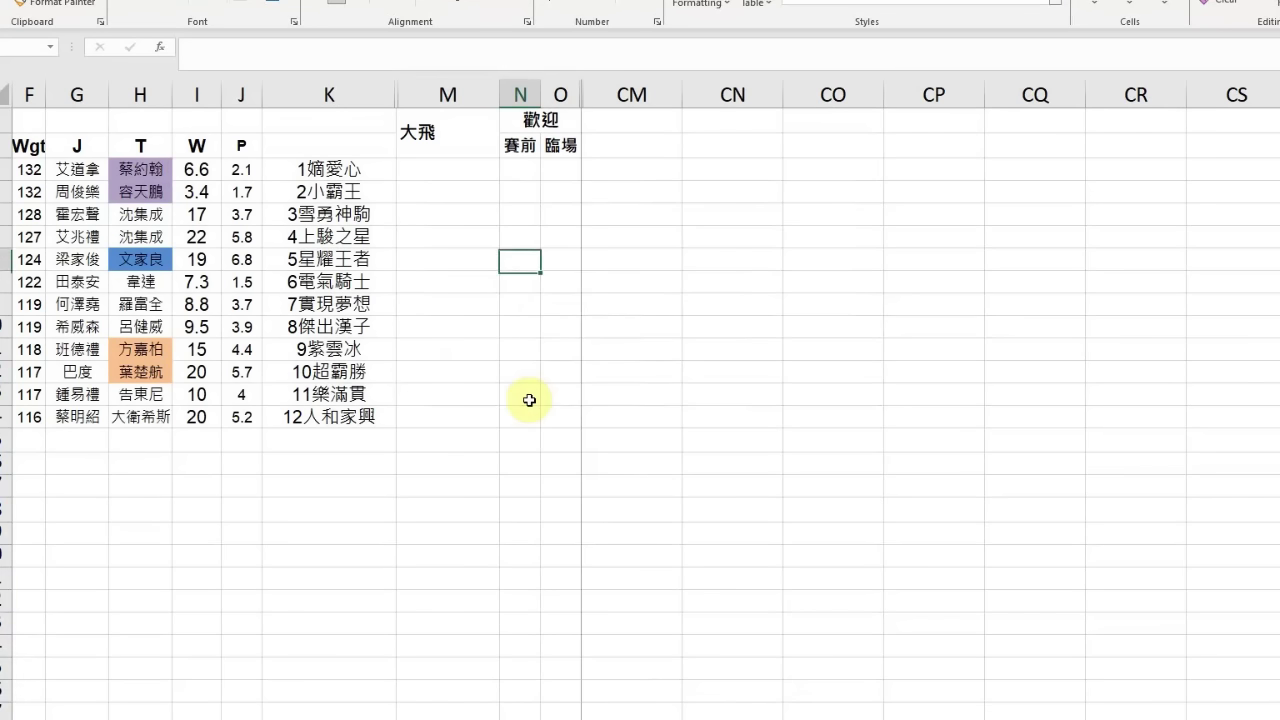
text(1)
key(Return)
key(Return)
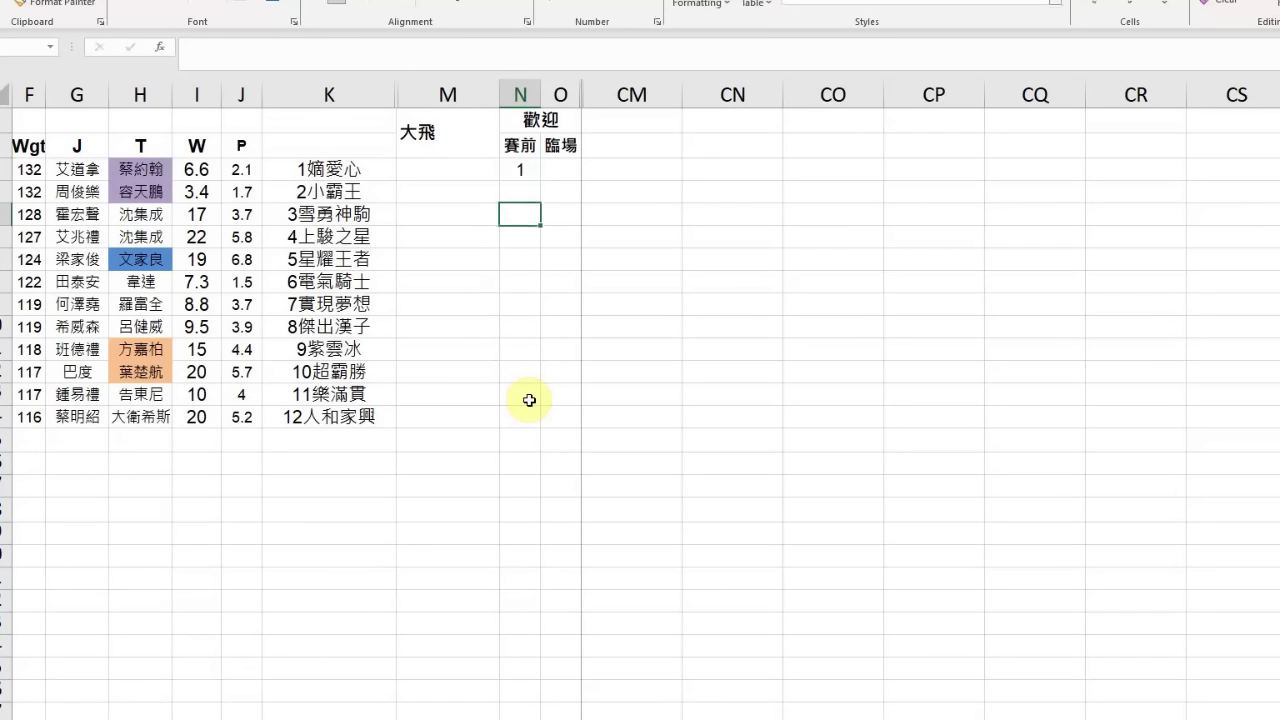
Step: Enter the 賽前 marks 1 for horse 8傑出漢子 and 2 for horse 6電氣騎士
key(Down)
key(Down)
key(Down)
key(Down)
key(Down)
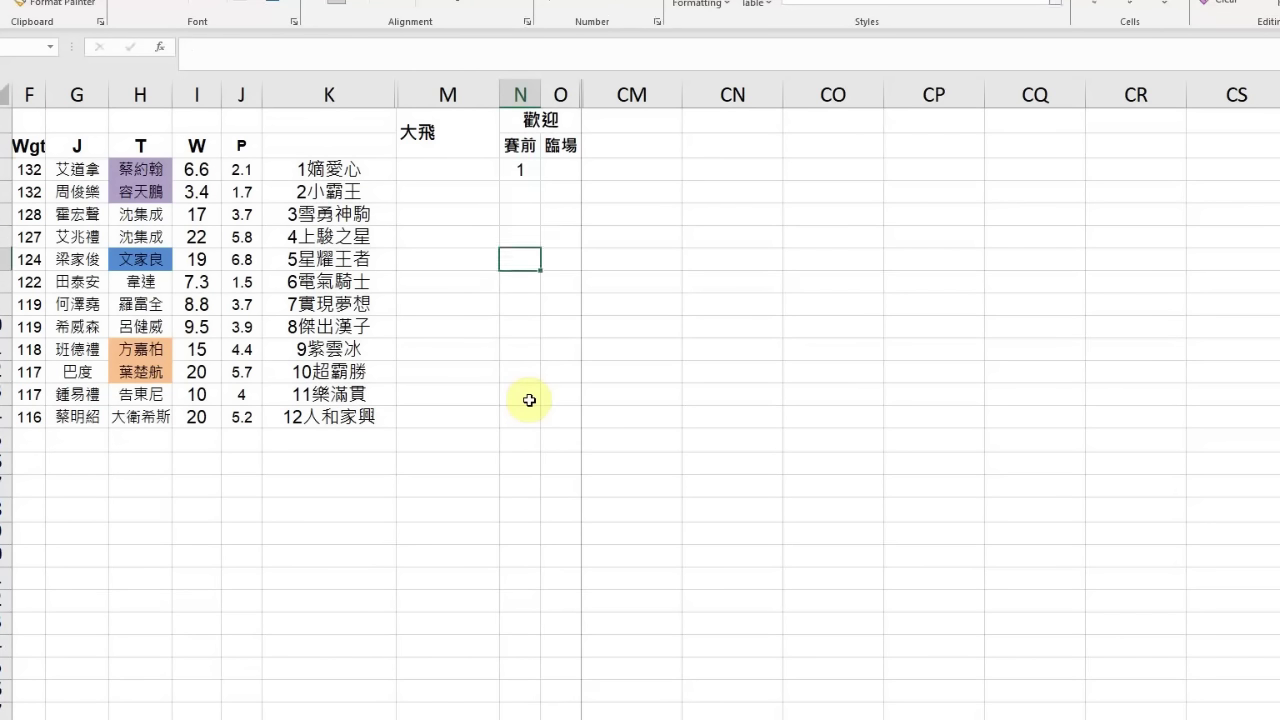
text(1)
key(Return)
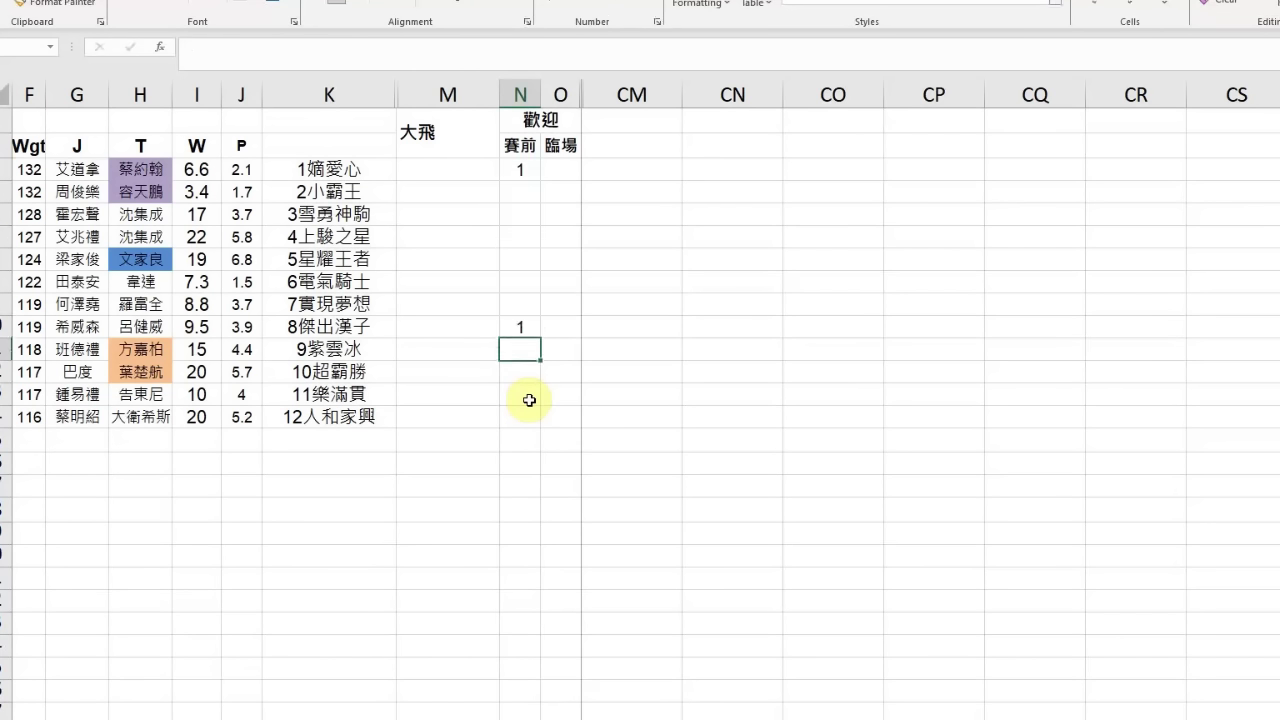
key(Up)
key(Up)
key(Up)
text(2)
key(Return)
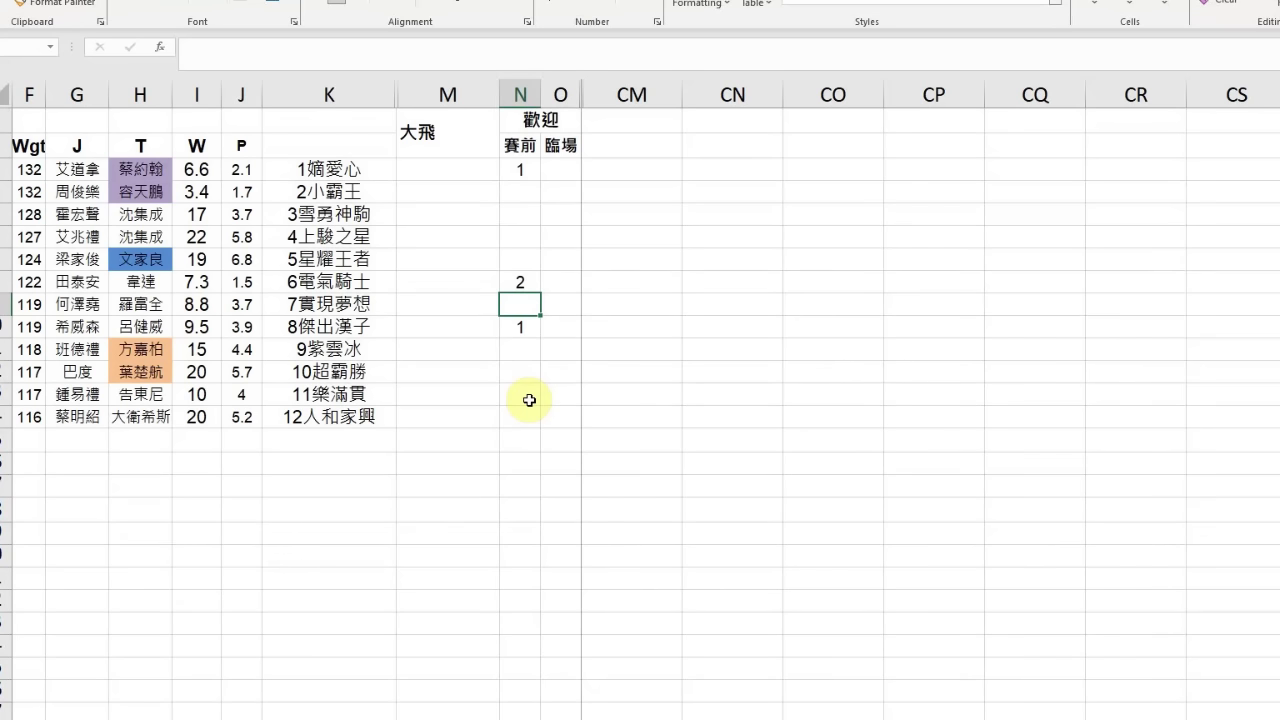
Step: Enter the 大飛 note "FCT 2-1" for horse 2小霸王
key(Up)
key(Up)
key(Up)
key(Up)
key(Left)
key(Up)
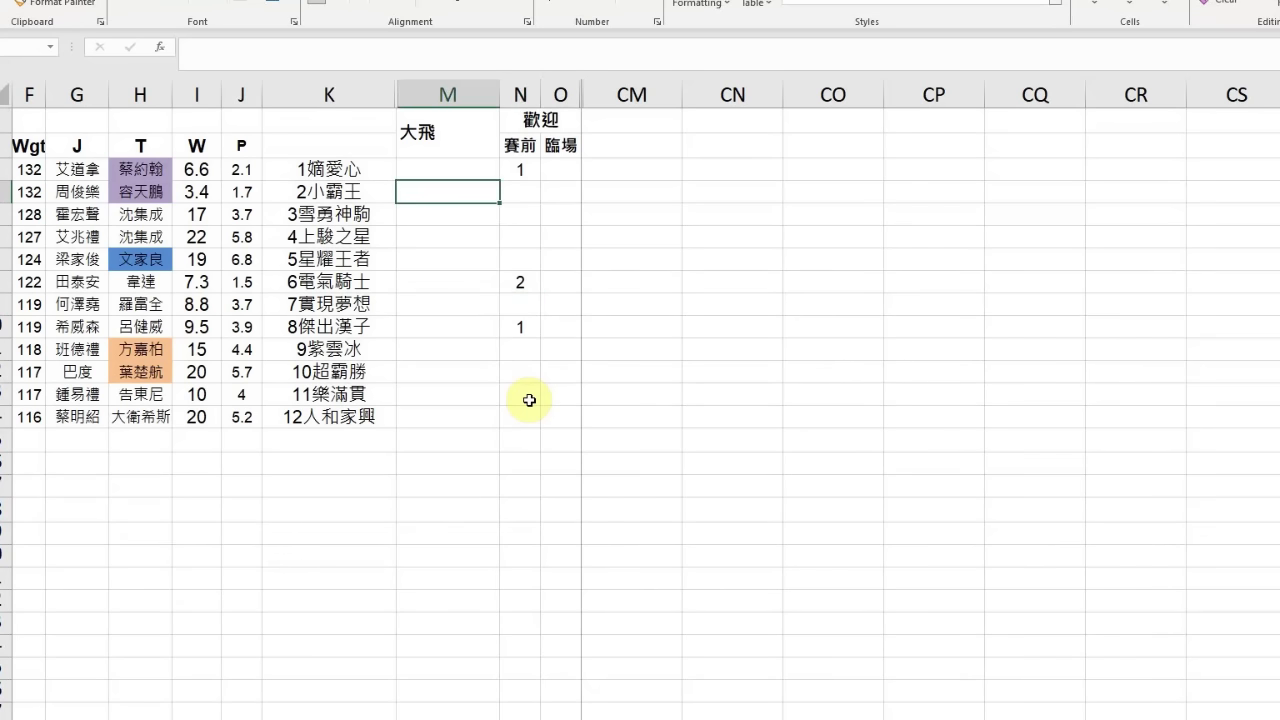
text(FCT 2-1)
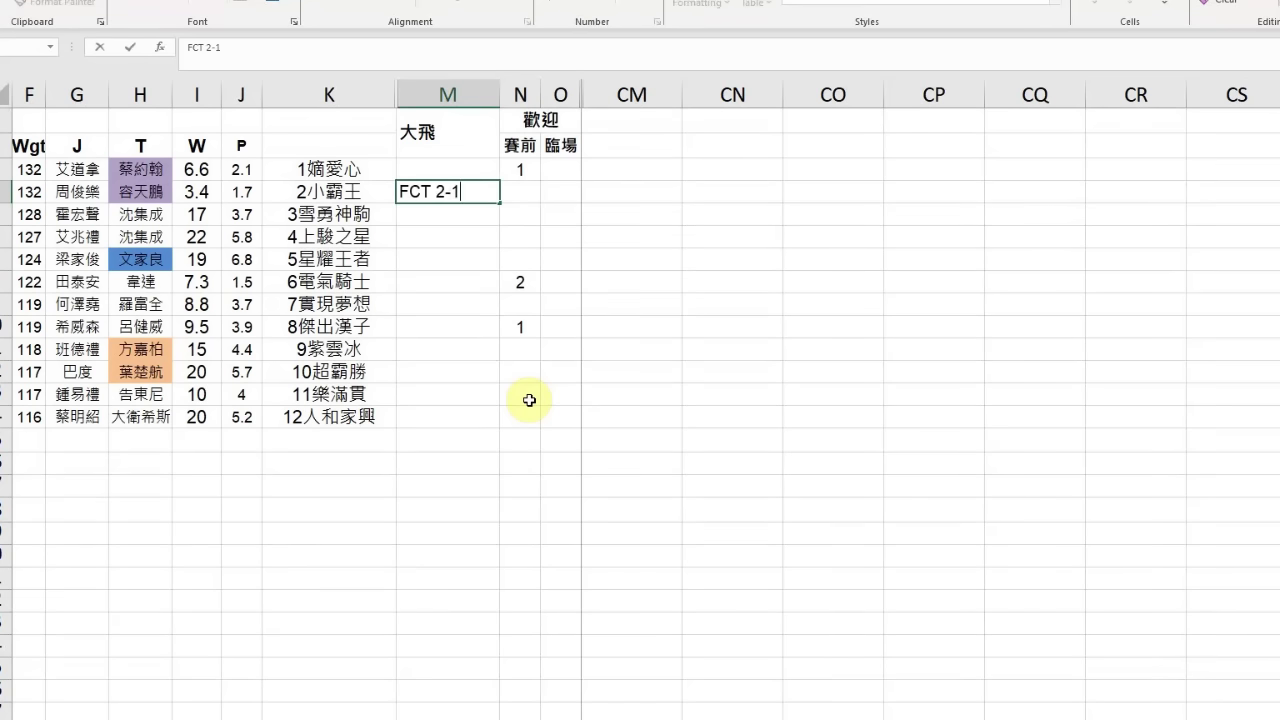
key(Return)
Step: Enter the 大飛 note "1 Place" for horse 1嫡愛心
key(Up)
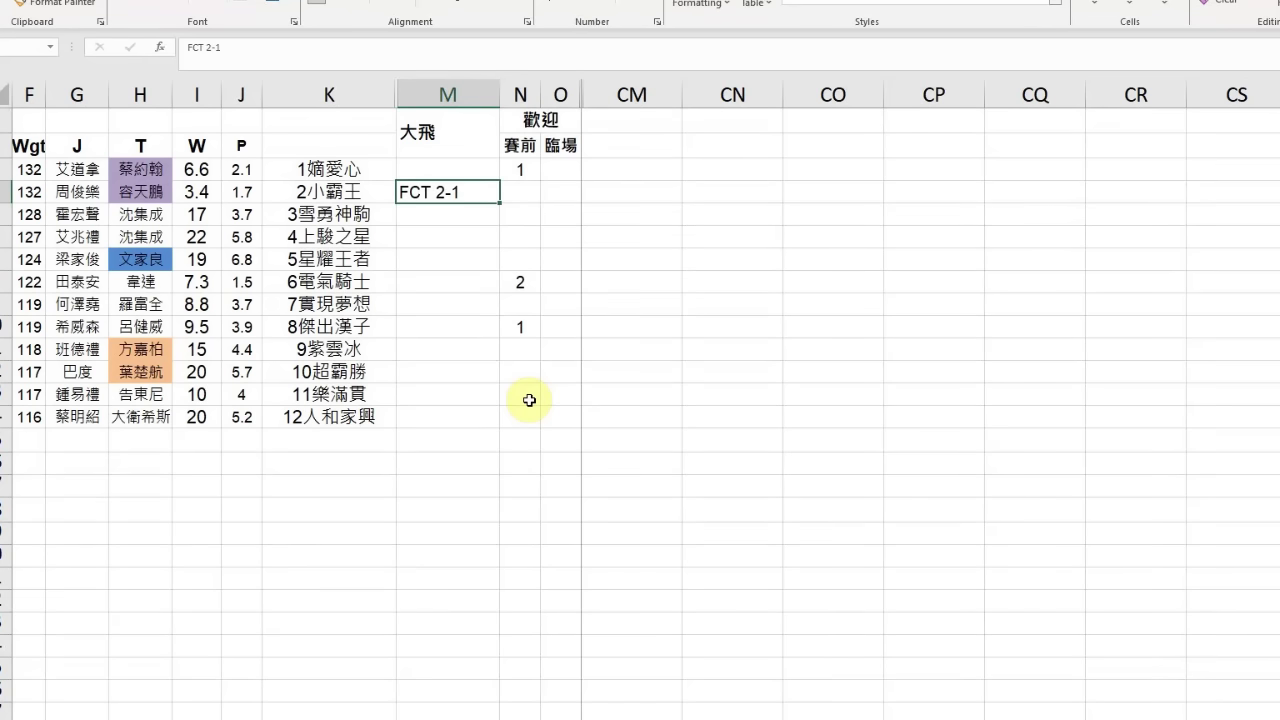
key(Up)
text(1 Plac)
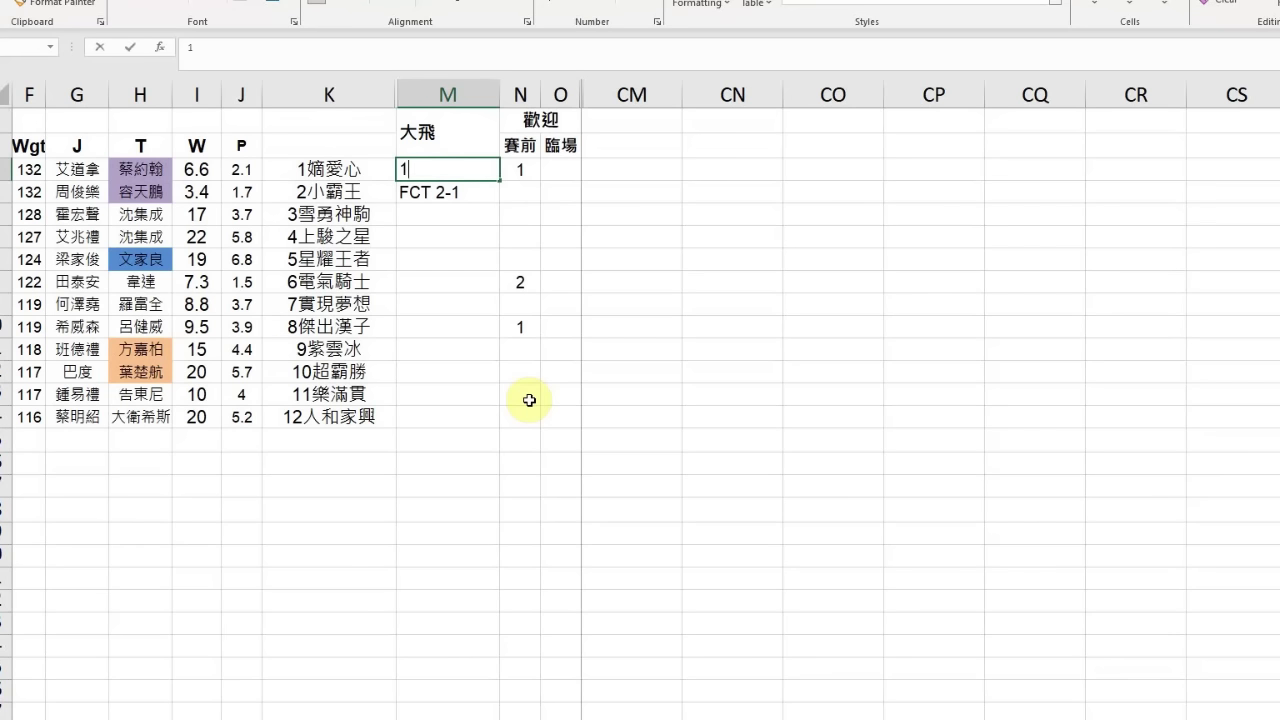
text(e)
key(Return)
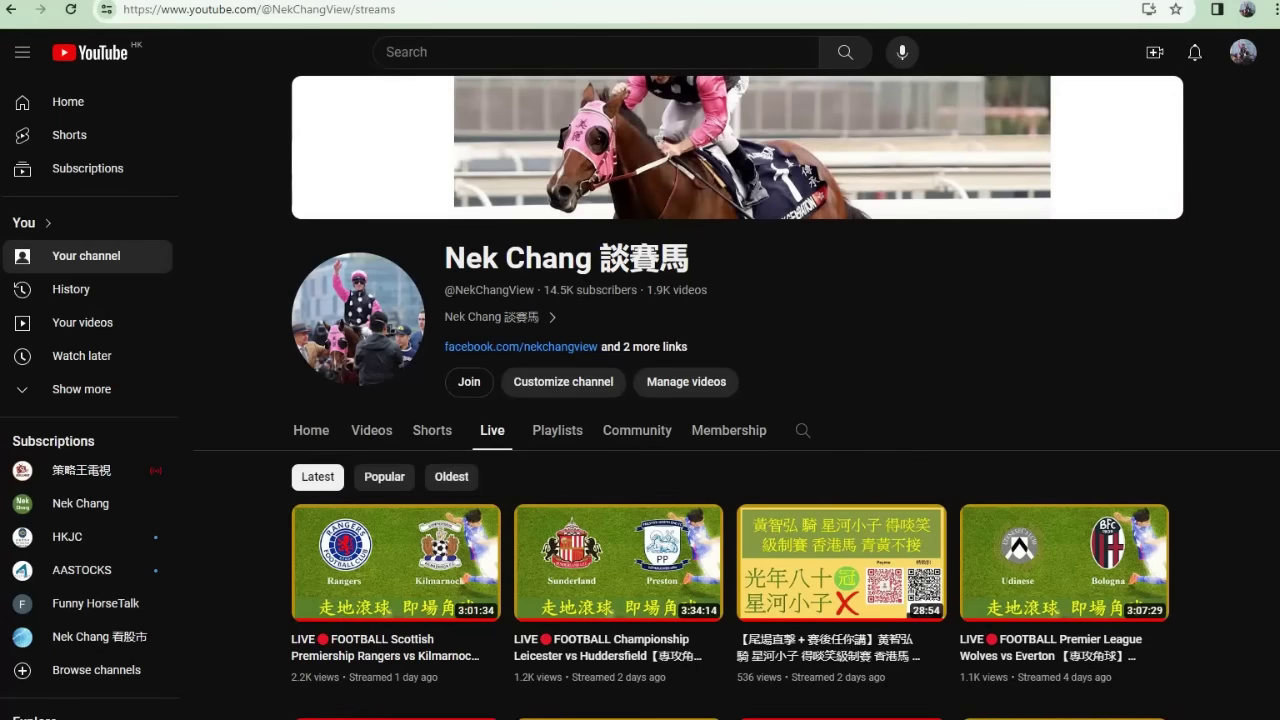
Step: Switch to YouTube and look over the 談賽馬 channel's title and its list of past live streams
triple_click(556, 260)
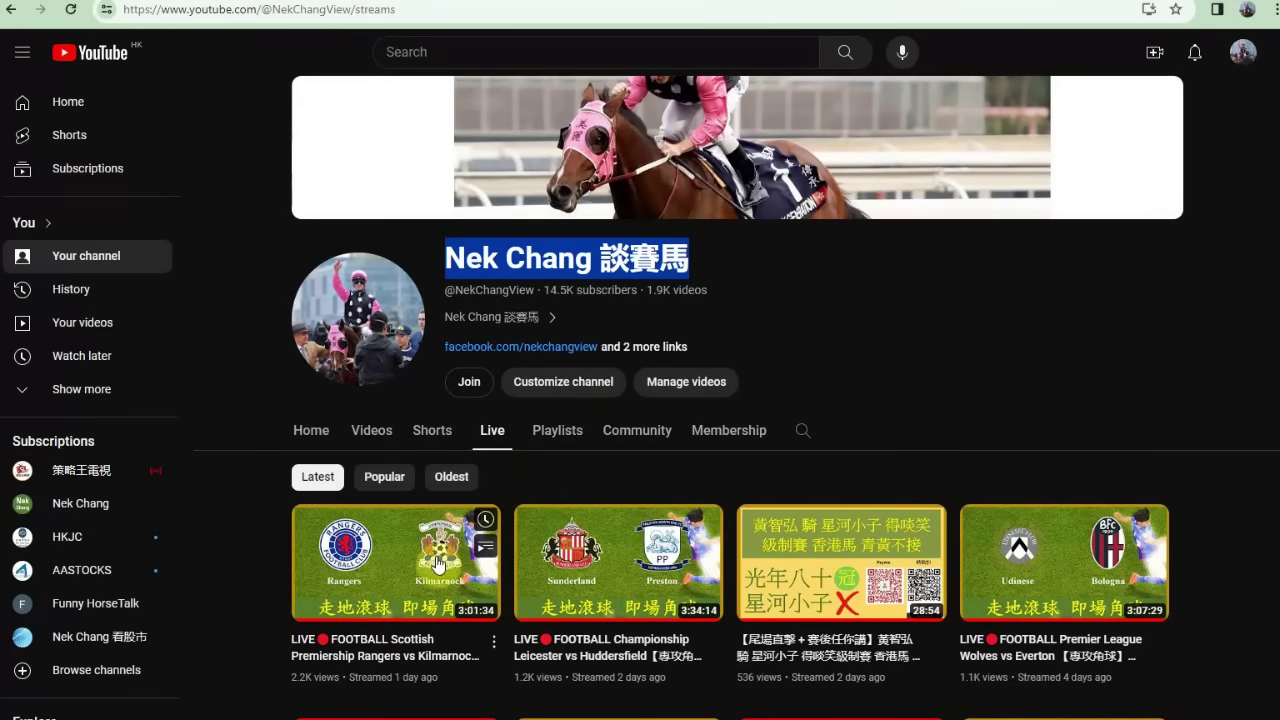
mouse_move(847, 608)
scroll(847, 608, down, 3)
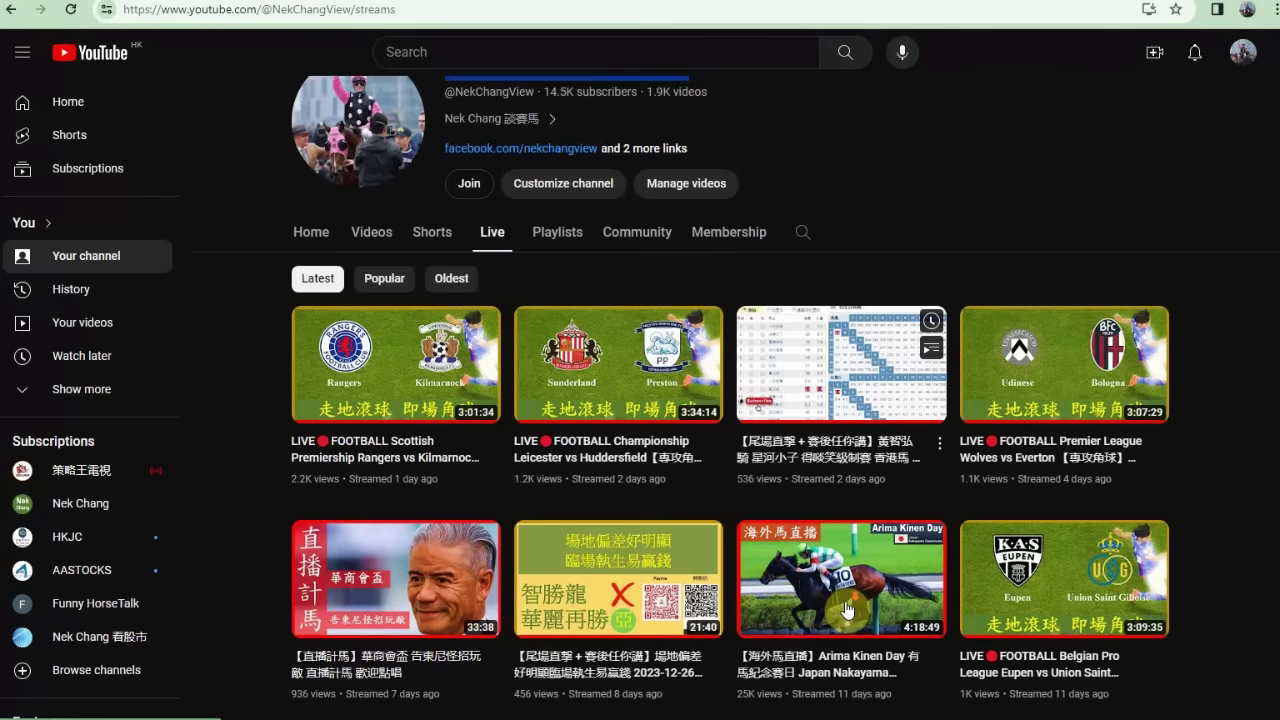
scroll(480, 622, up, 3)
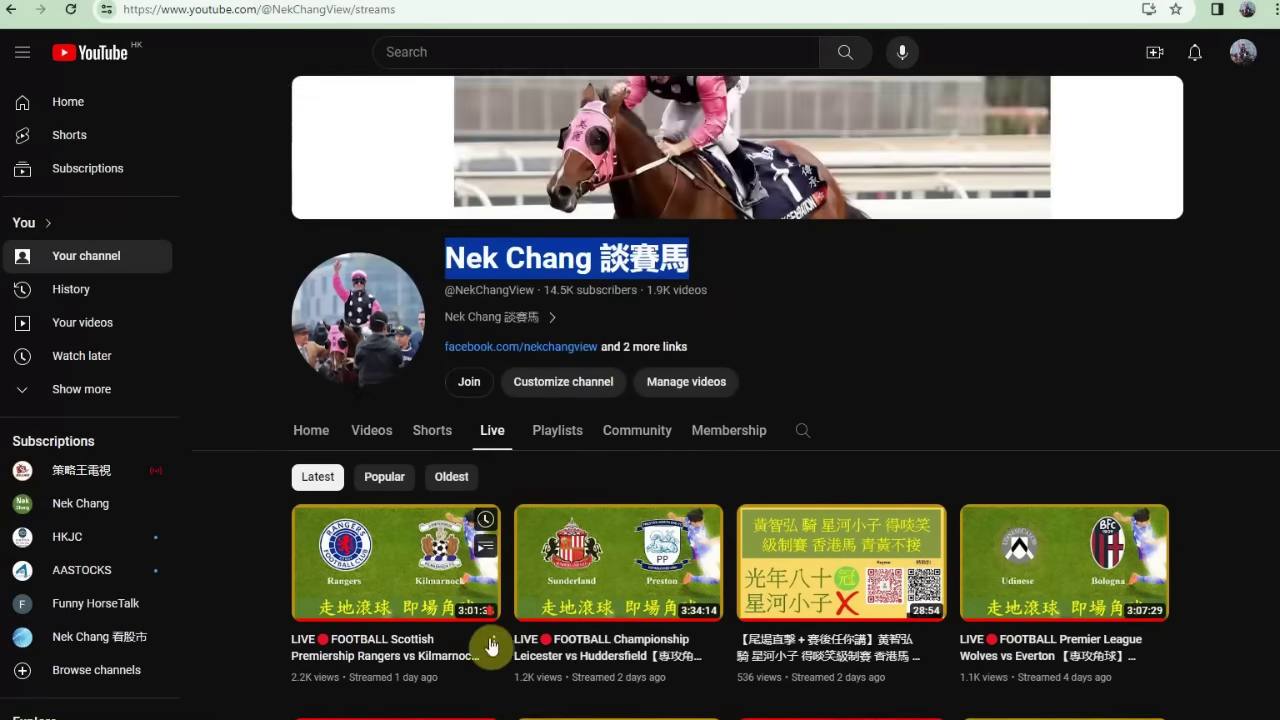
scroll(748, 600, down, 3)
scroll(748, 600, up, 3)
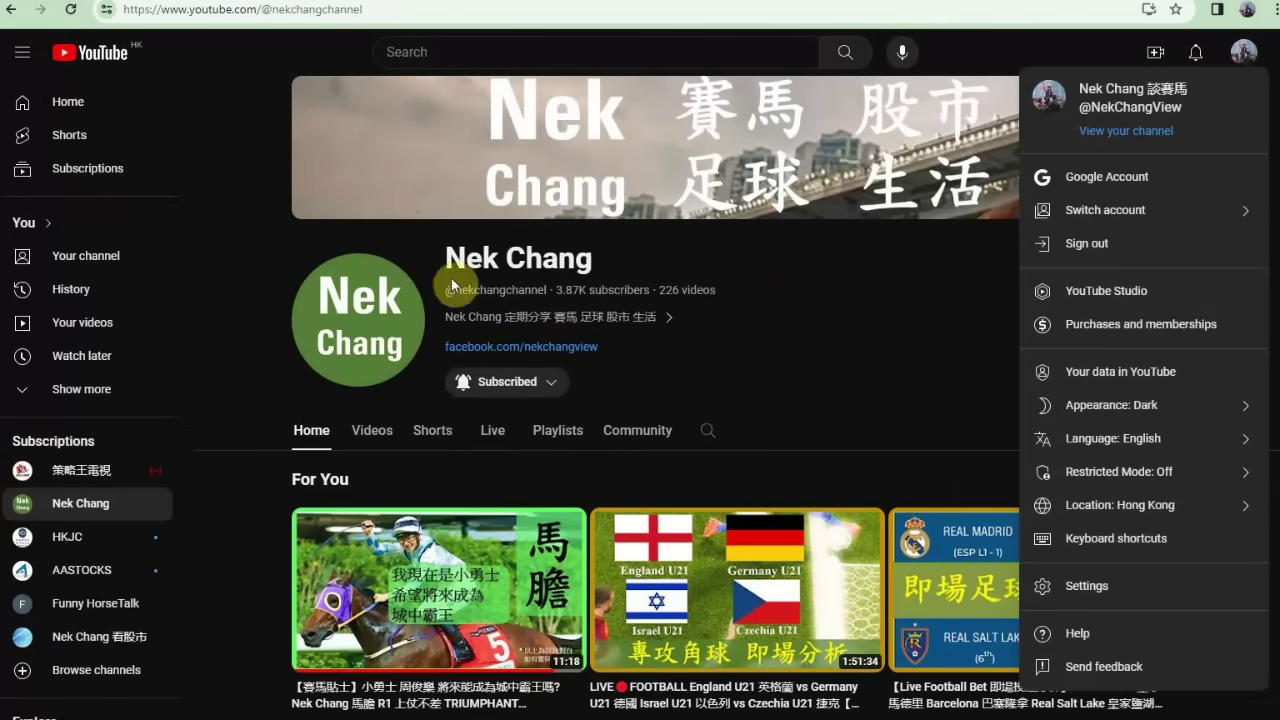
Step: View the title and the subscription notification options of the related YouTube channel covering racing, stocks and football
drag(445, 258, 796, 268)
click(815, 288)
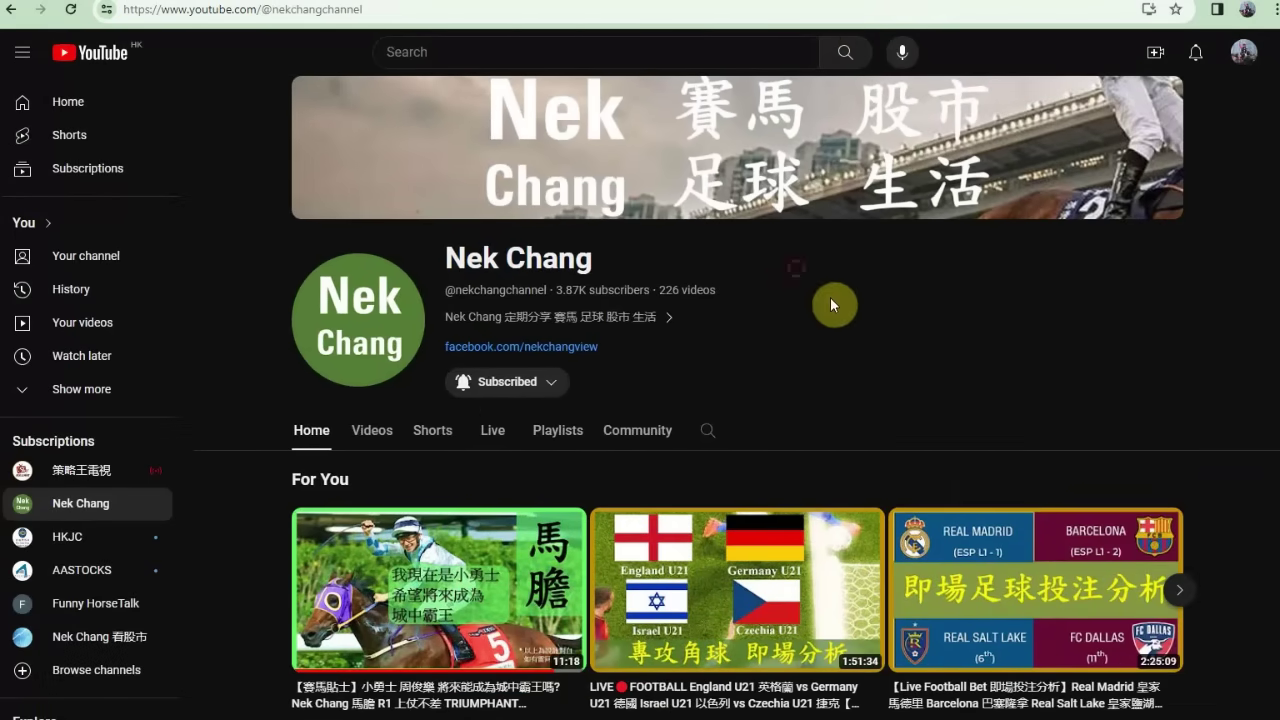
click(556, 386)
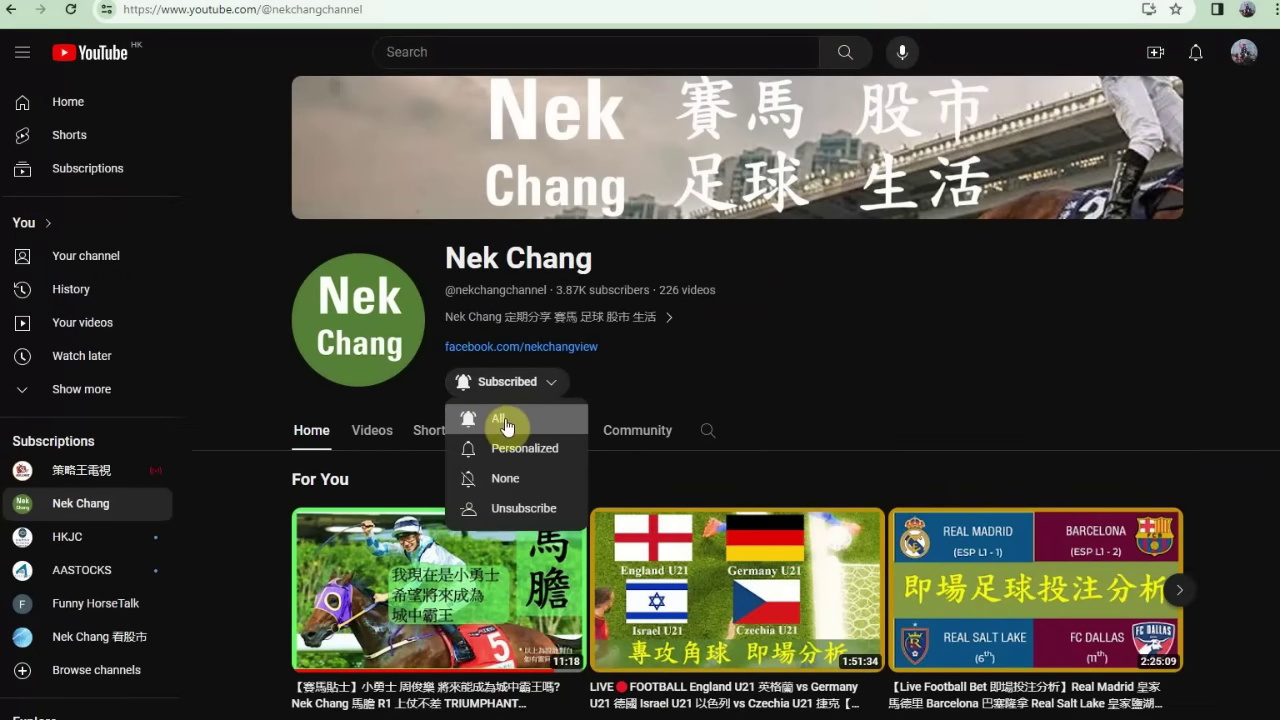
click(758, 350)
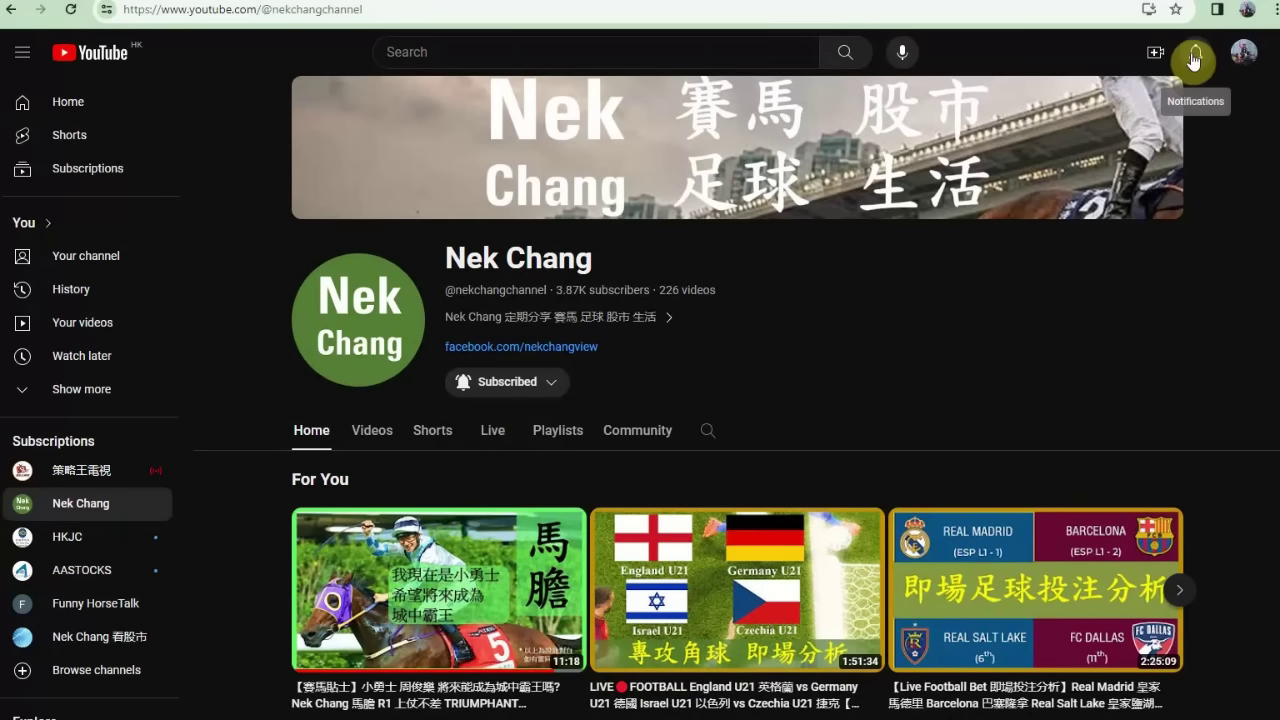